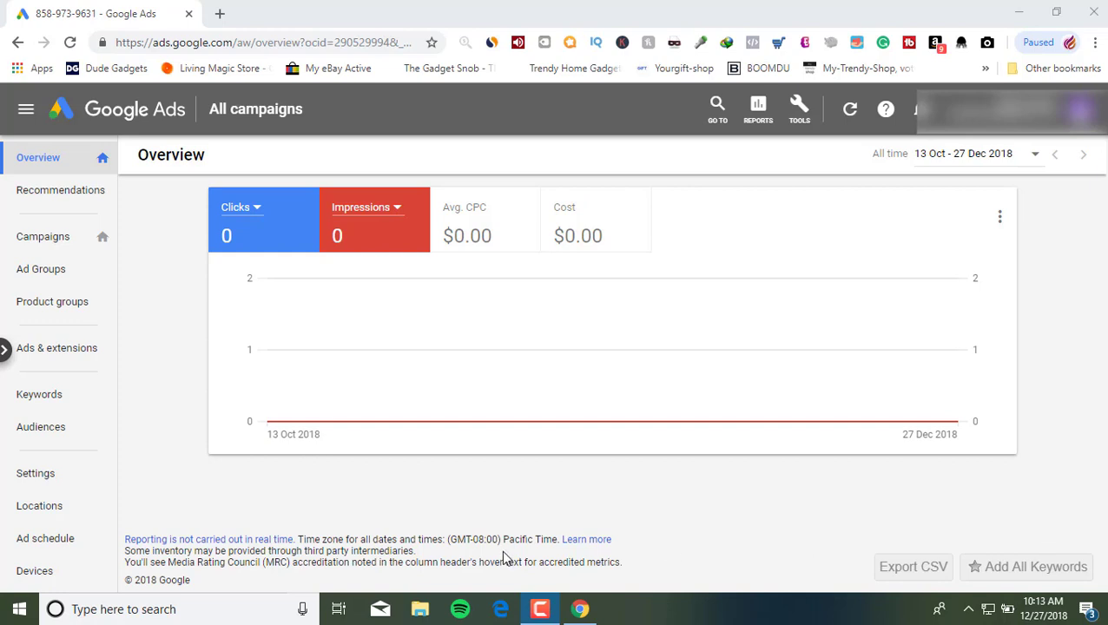
Go to the account's campaign list and start creating a new campaign.
{"action": "left_click", "coordinate": [55, 243]}
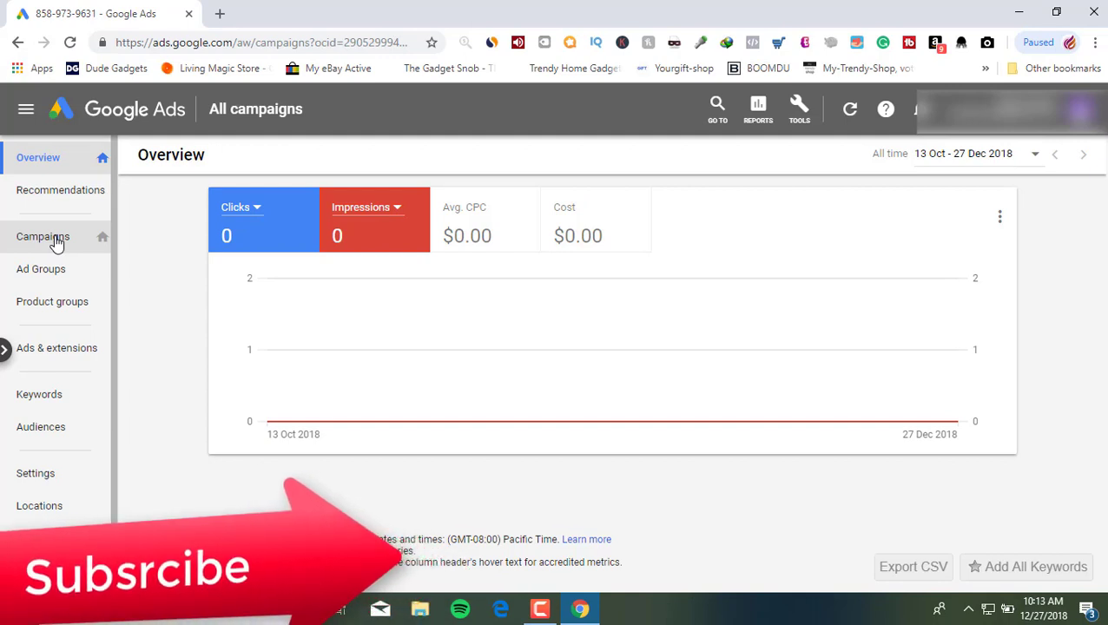
{"action": "left_click", "coordinate": [55, 242]}
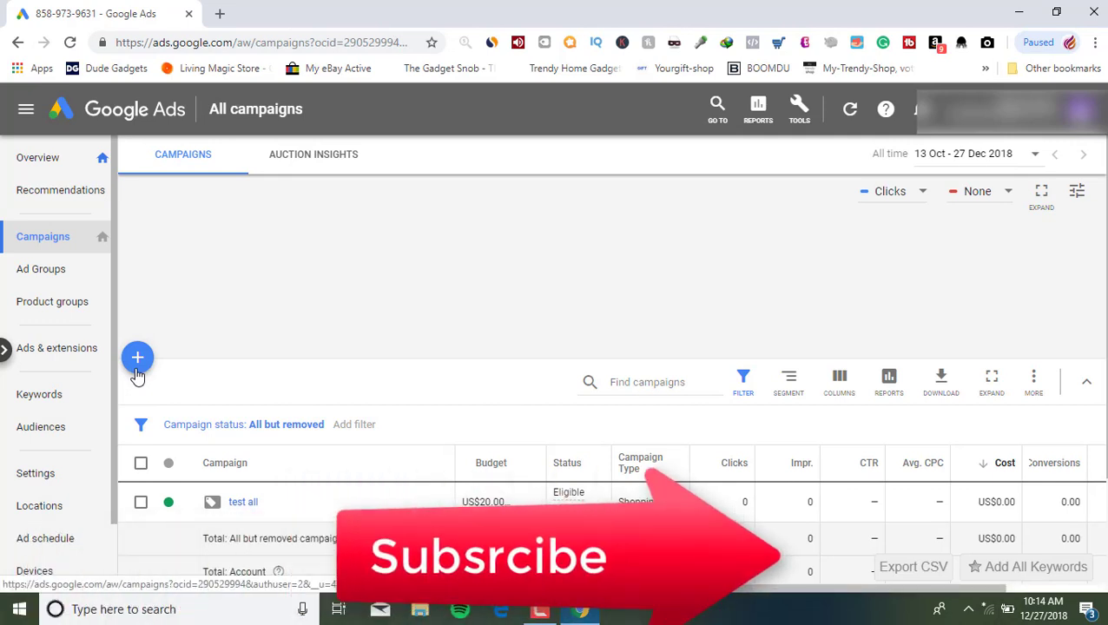
{"action": "left_click", "coordinate": [137, 369]}
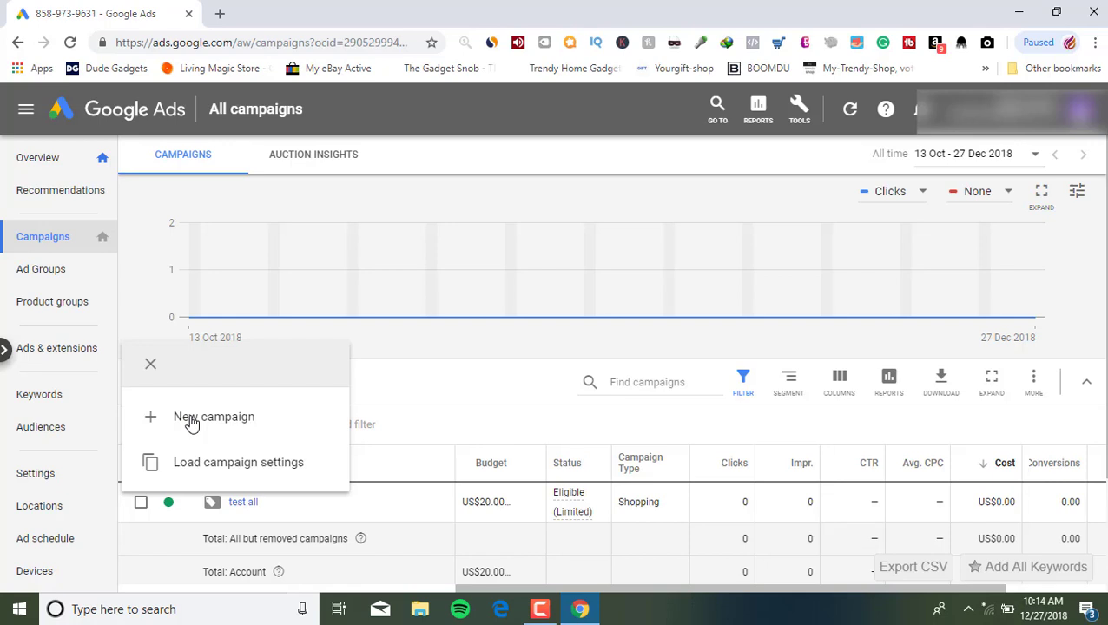
{"action": "left_click", "coordinate": [191, 420]}
{"action": "left_click", "coordinate": [192, 422]}
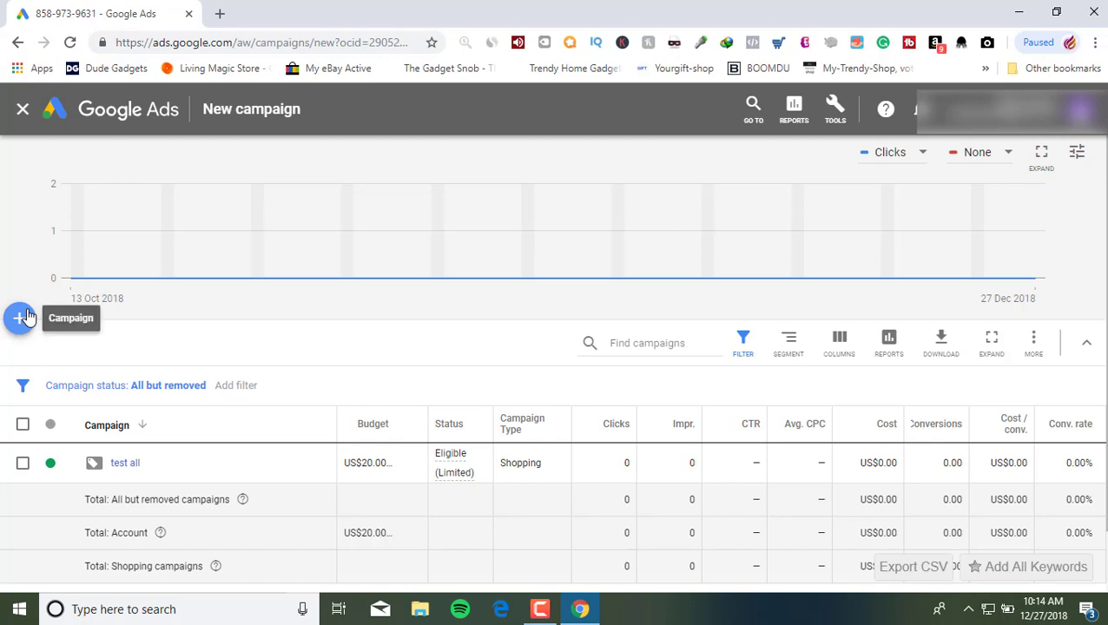
{"action": "left_click", "coordinate": [26, 317]}
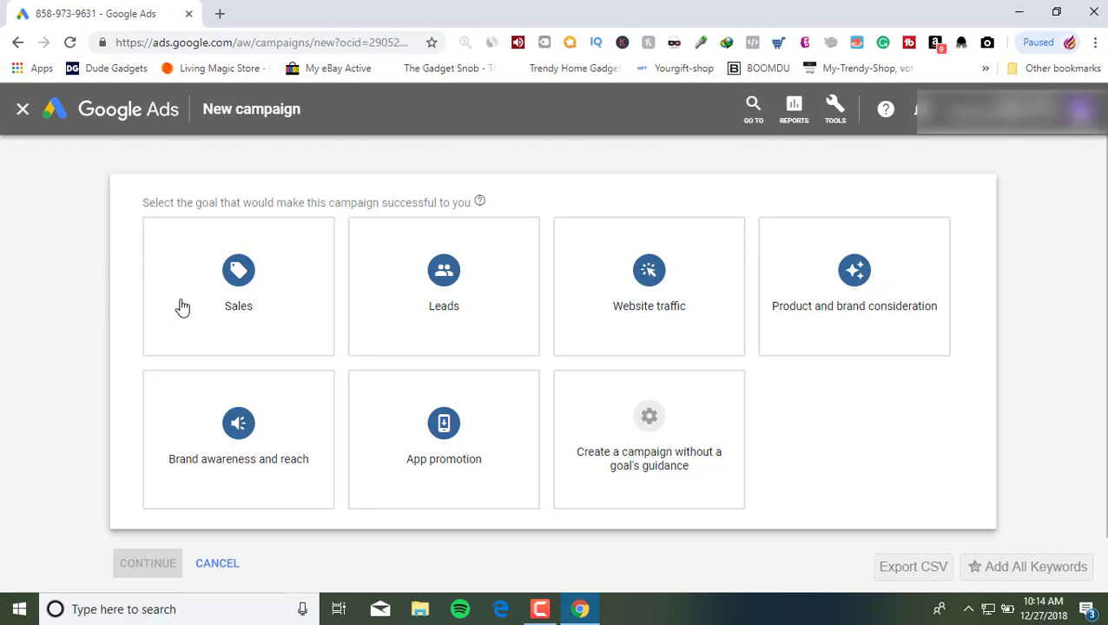
Choose Sales as the campaign goal and Shopping as the campaign type.
{"action": "left_click", "coordinate": [182, 307]}
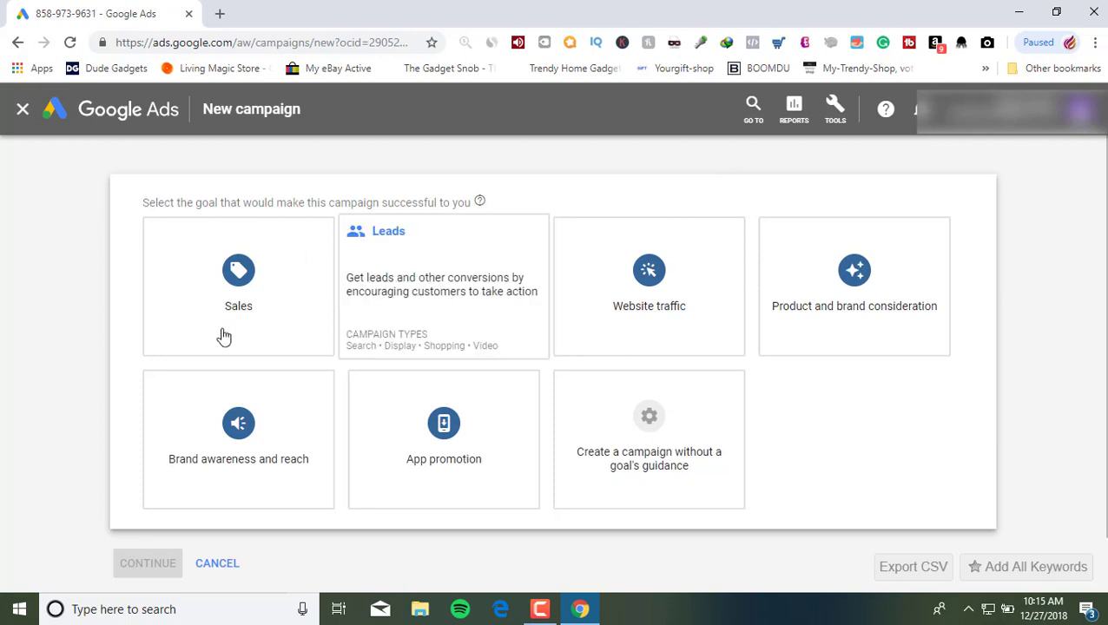
{"action": "left_click", "coordinate": [228, 299]}
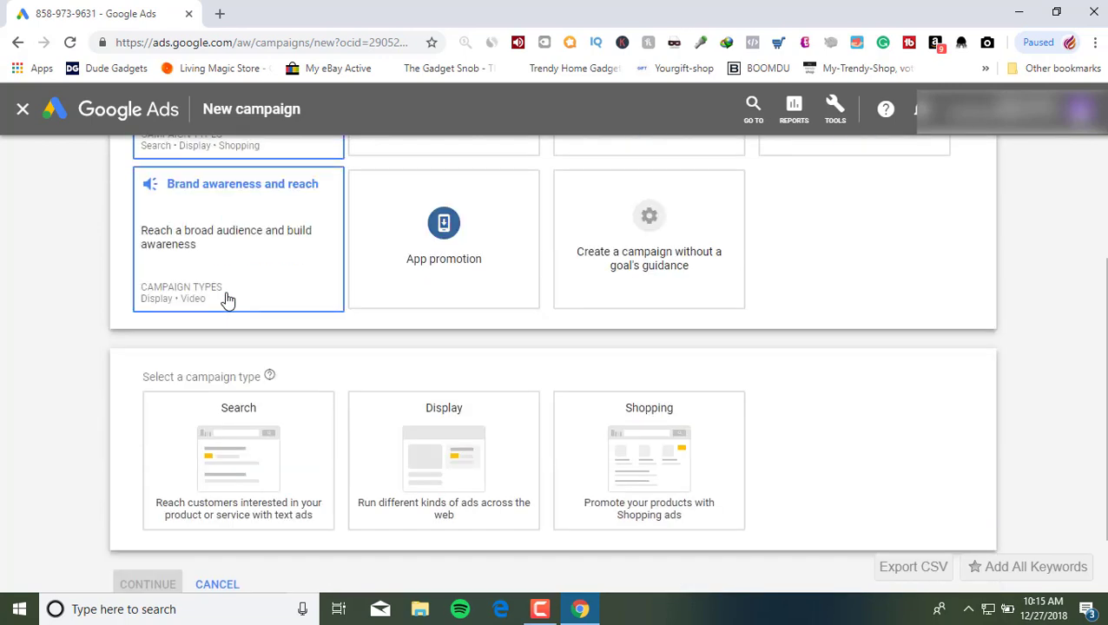
{"action": "left_click", "coordinate": [211, 448]}
{"action": "left_click", "coordinate": [615, 445]}
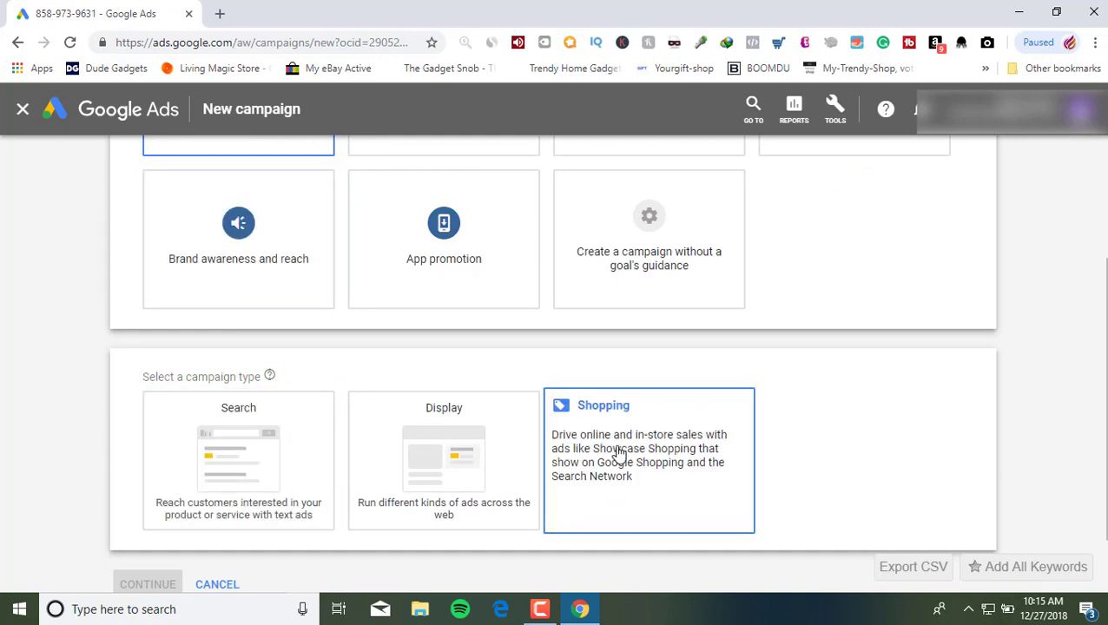
{"action": "left_click", "coordinate": [619, 454]}
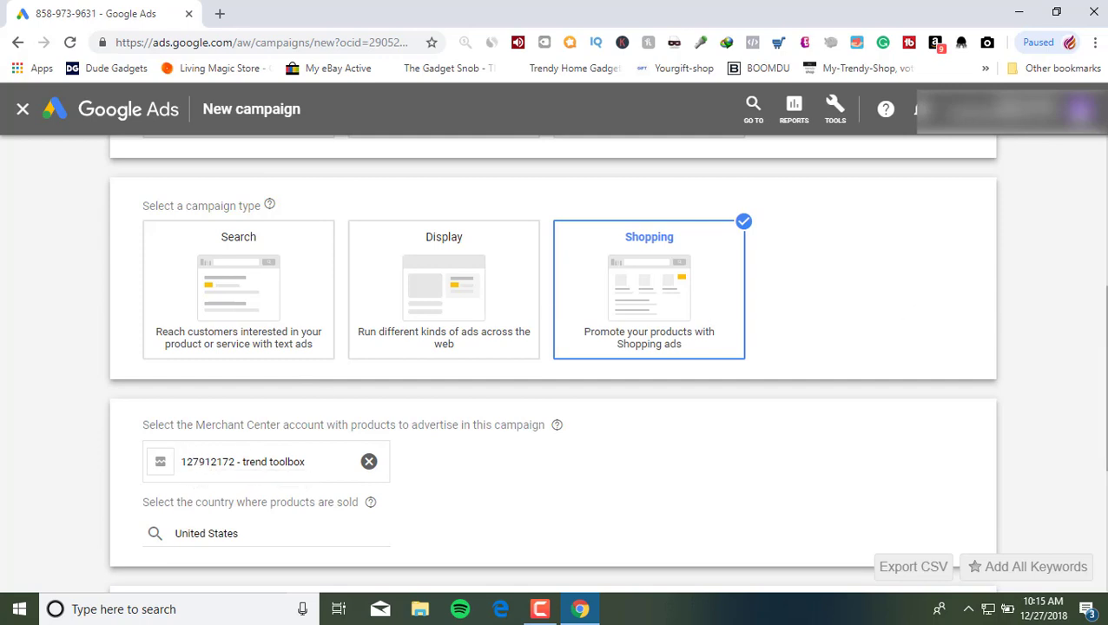
Keep the Standard Shopping campaign subtype and continue to the campaign settings.
{"action": "scroll", "coordinate": [987, 404], "scroll_direction": "down", "scroll_amount": 3}
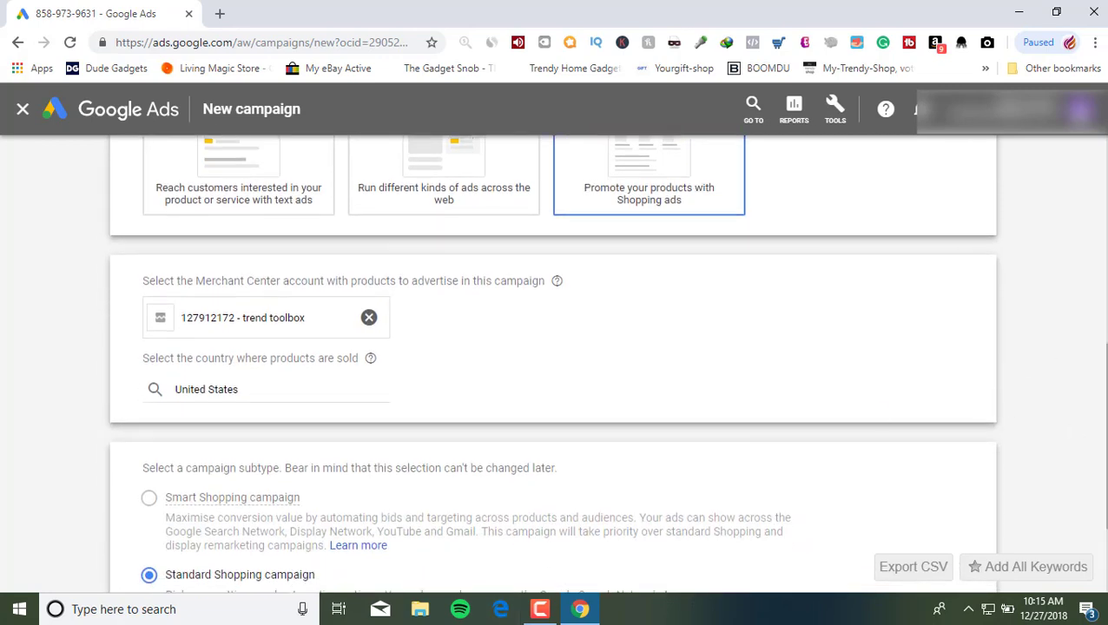
{"action": "scroll", "coordinate": [1099, 463], "scroll_direction": "down", "scroll_amount": 3}
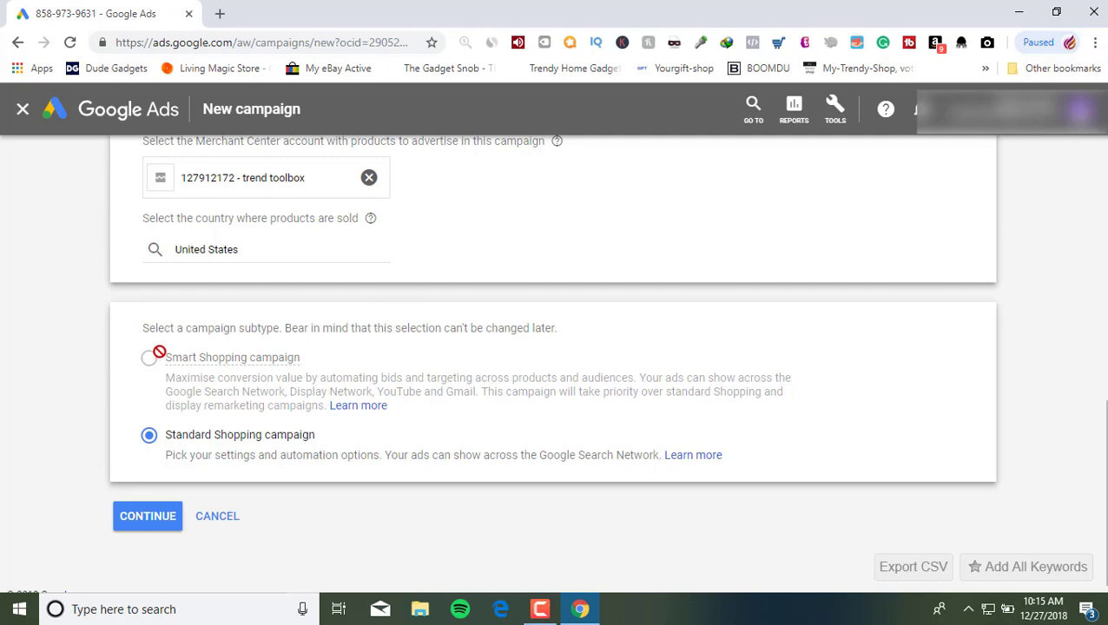
{"action": "mouse_move", "coordinate": [171, 361]}
{"action": "left_click", "coordinate": [127, 516]}
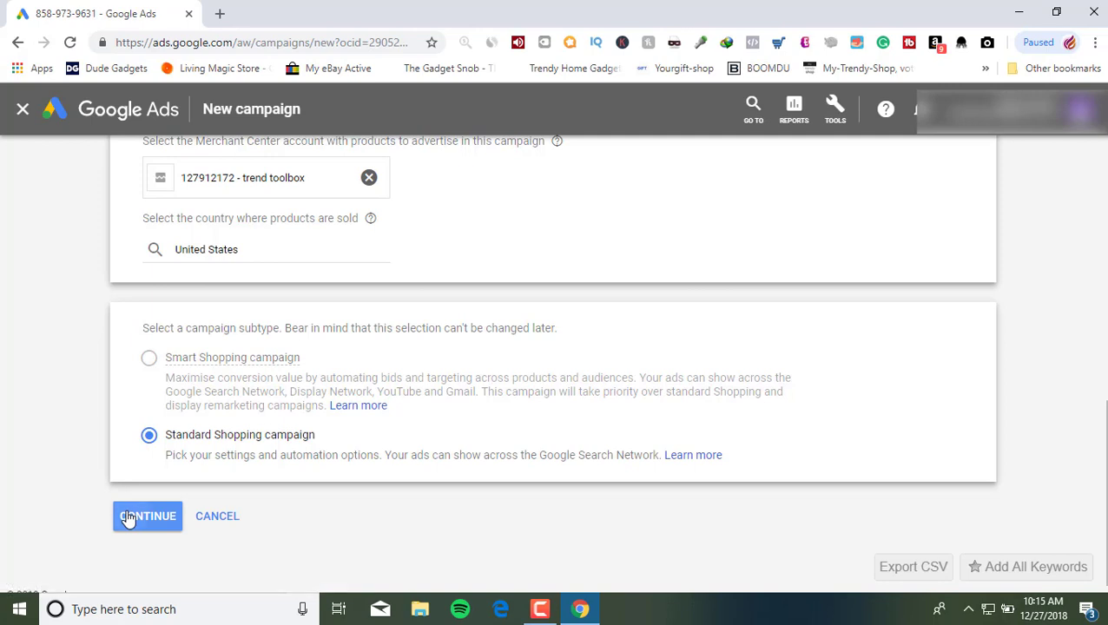
{"action": "left_click", "coordinate": [127, 518]}
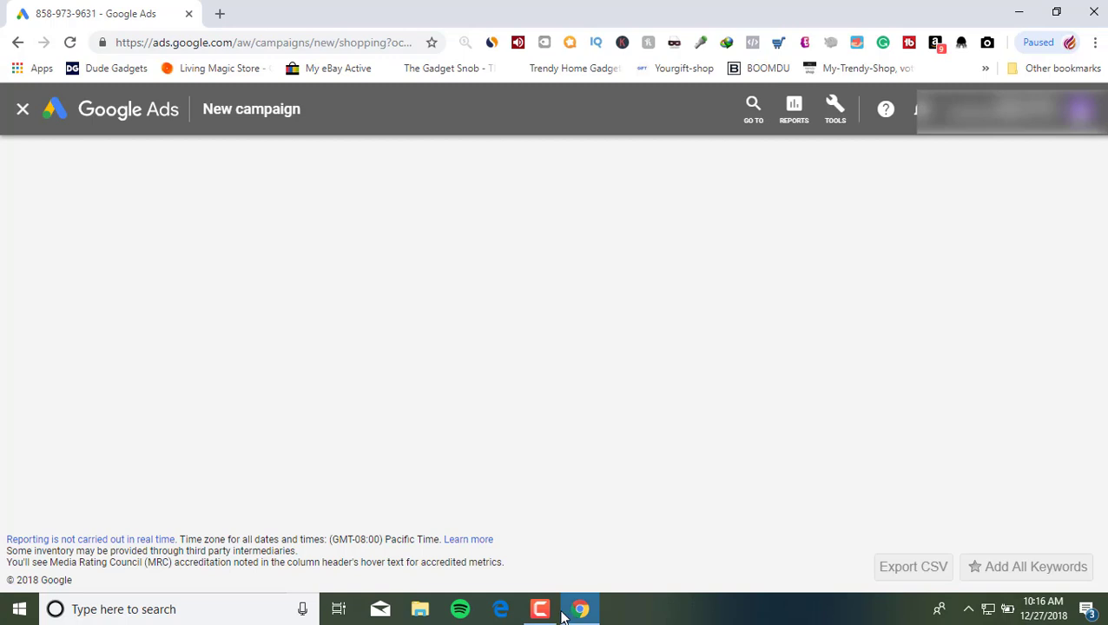
Name the campaign testall and expand its additional settings.
{"action": "mouse_move", "coordinate": [547, 613]}
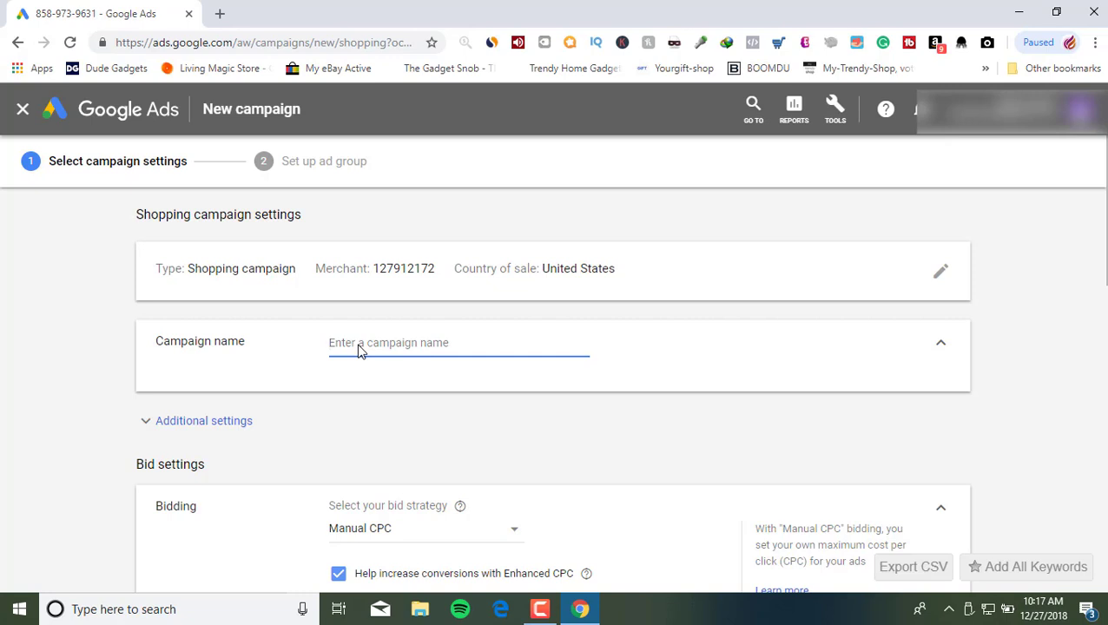
{"action": "type", "text": "testall"}
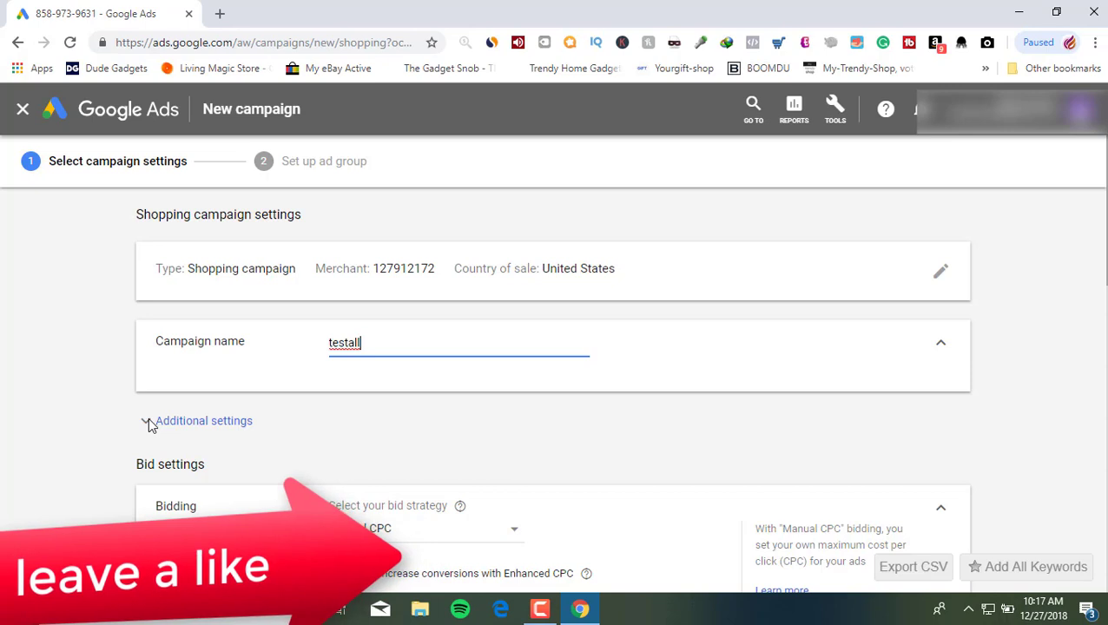
{"action": "scroll", "coordinate": [148, 423], "scroll_direction": "down", "scroll_amount": 1}
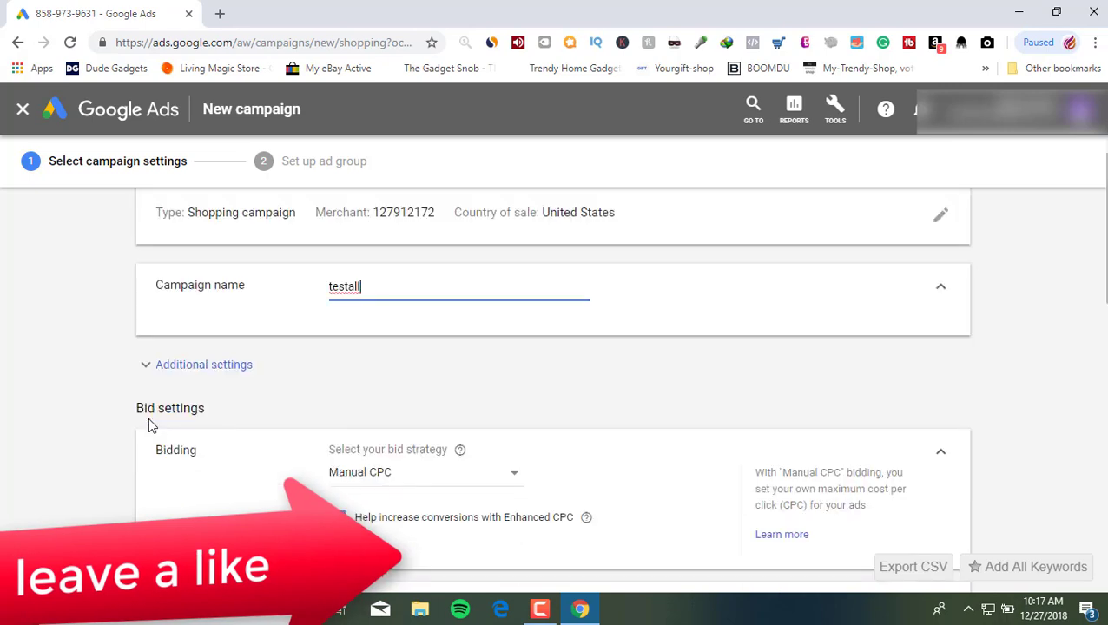
{"action": "left_click", "coordinate": [155, 368]}
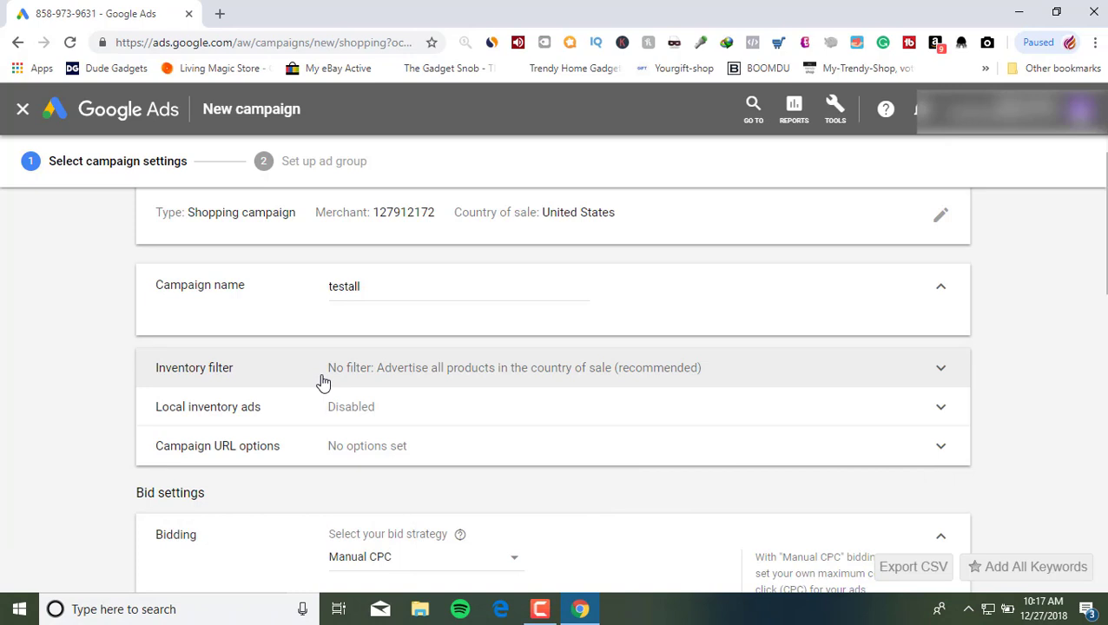
Try an inventory filter that limits the advertised products by Item ID, viewing the available values.
{"action": "left_click", "coordinate": [323, 383]}
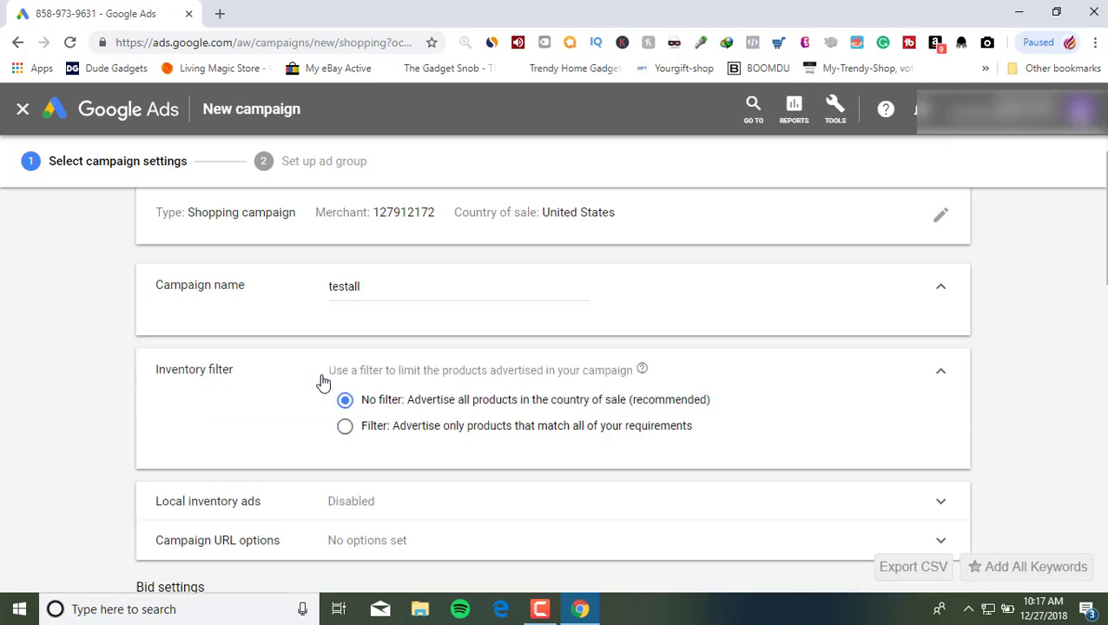
{"action": "left_click", "coordinate": [346, 429]}
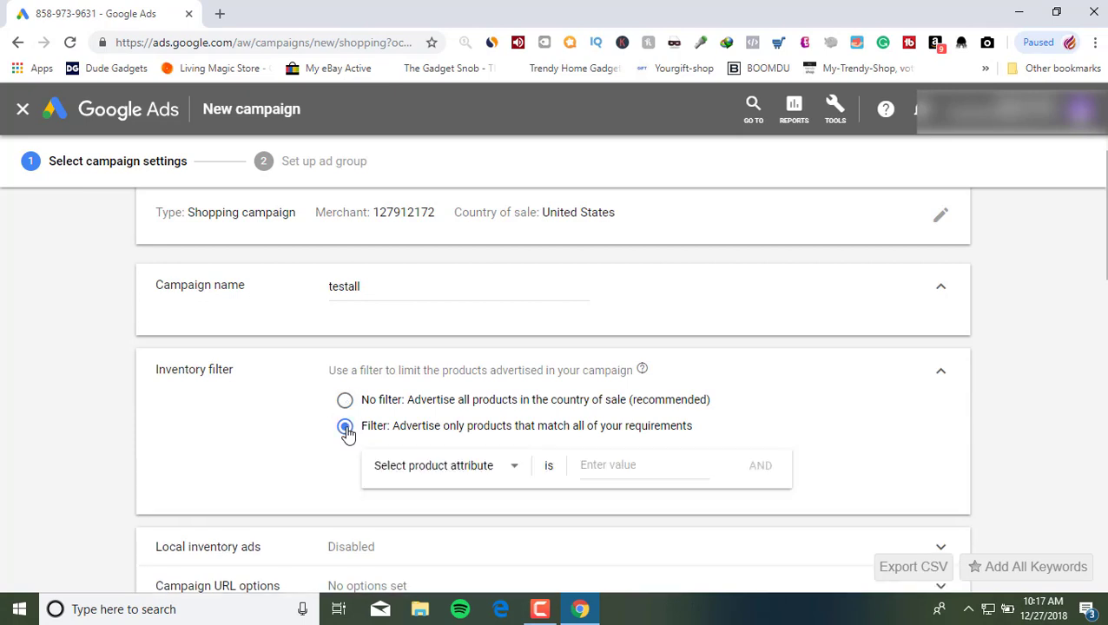
{"action": "left_click", "coordinate": [489, 477]}
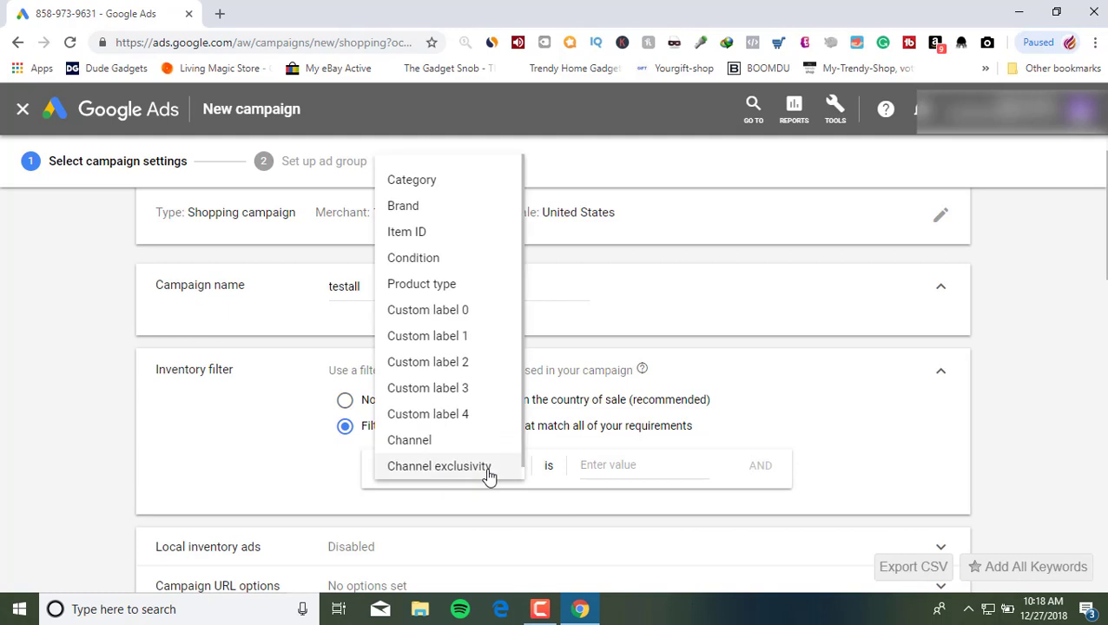
{"action": "left_click", "coordinate": [419, 233]}
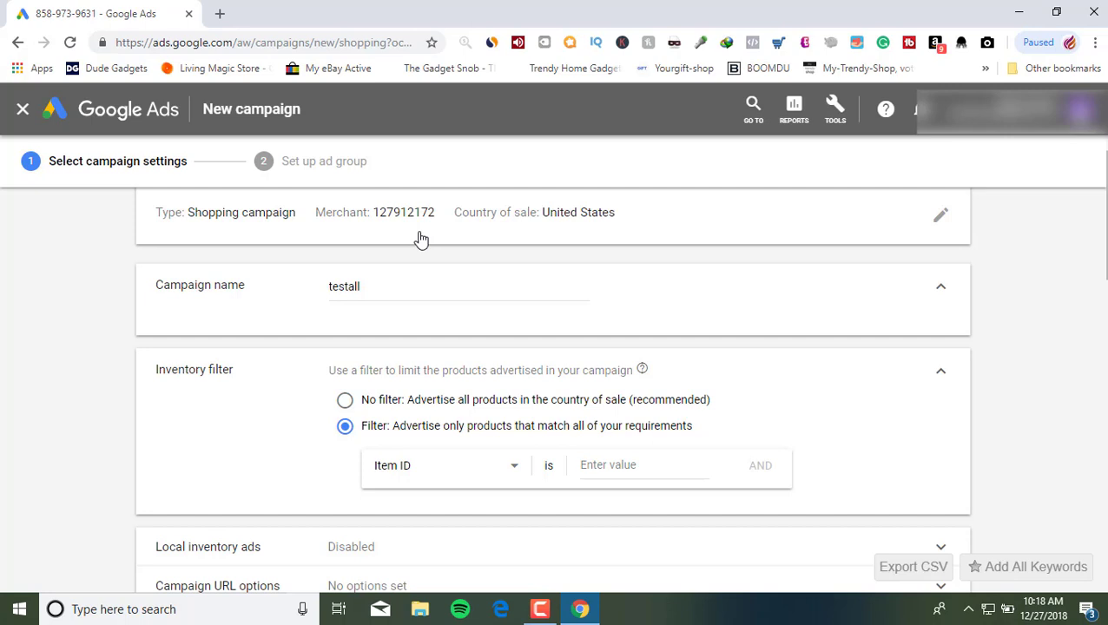
{"action": "left_click", "coordinate": [677, 460]}
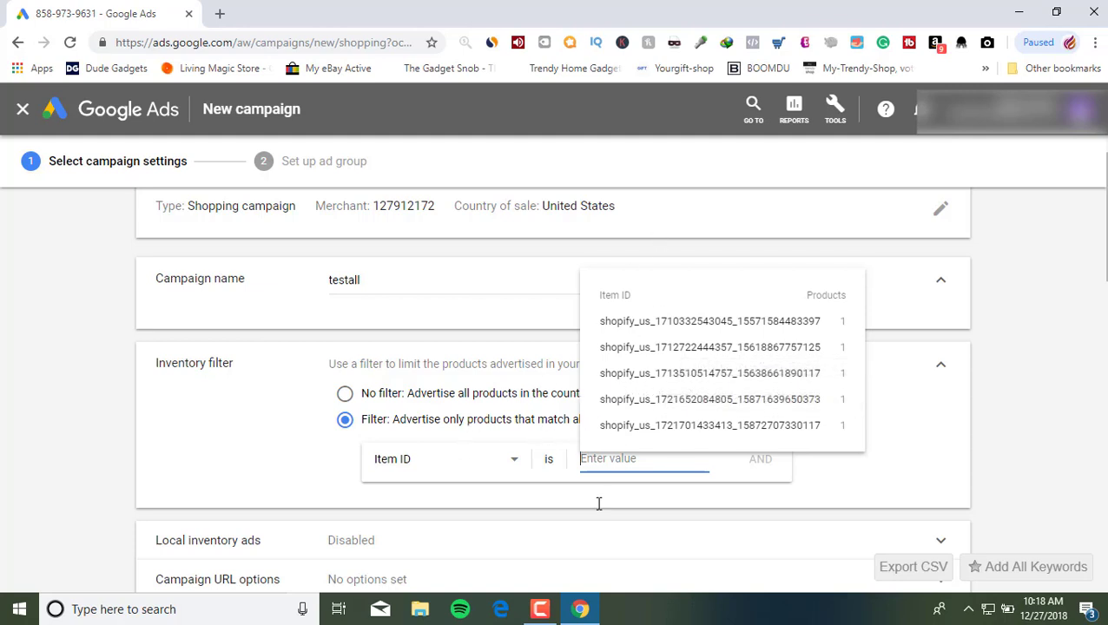
{"action": "left_click", "coordinate": [174, 417]}
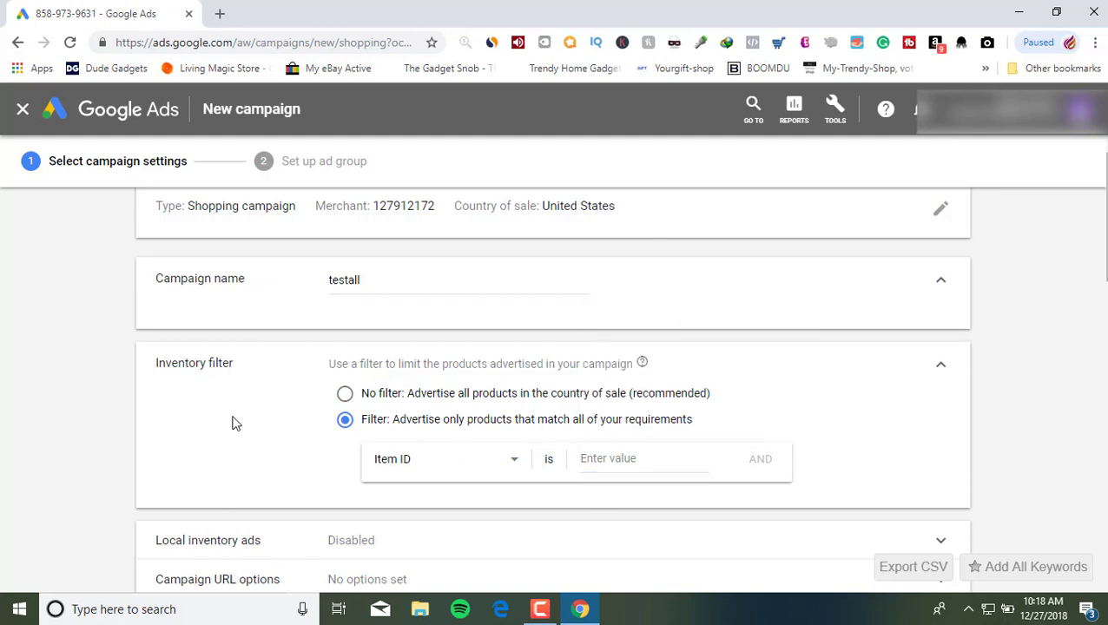
Return the inventory filter to advertising all products in the country of sale and collapse its settings.
{"action": "left_click", "coordinate": [345, 395]}
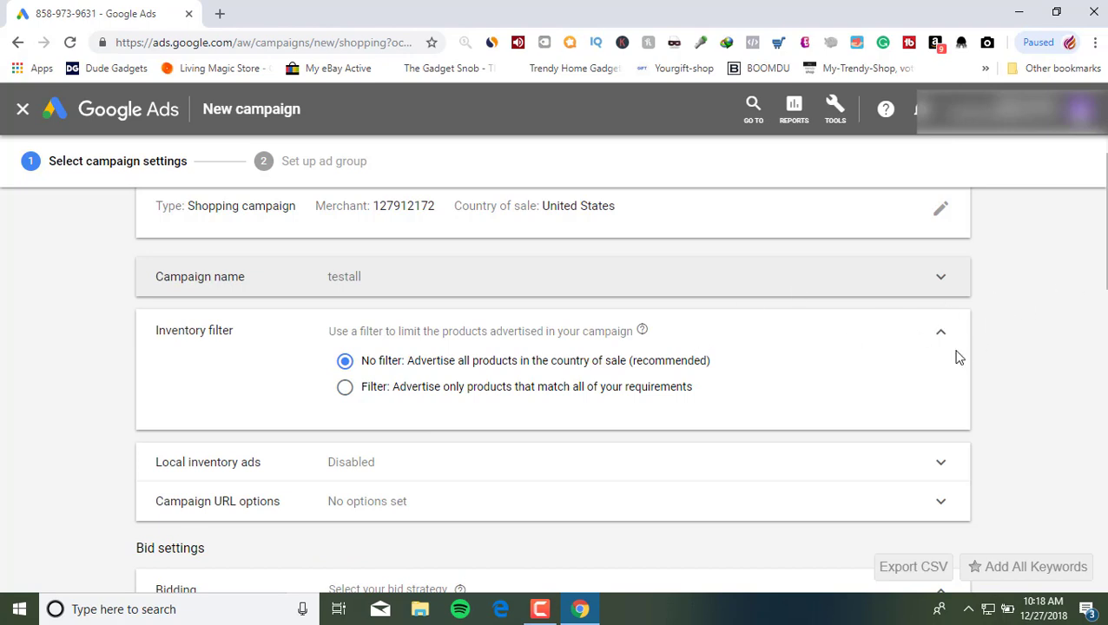
{"action": "left_click", "coordinate": [942, 337]}
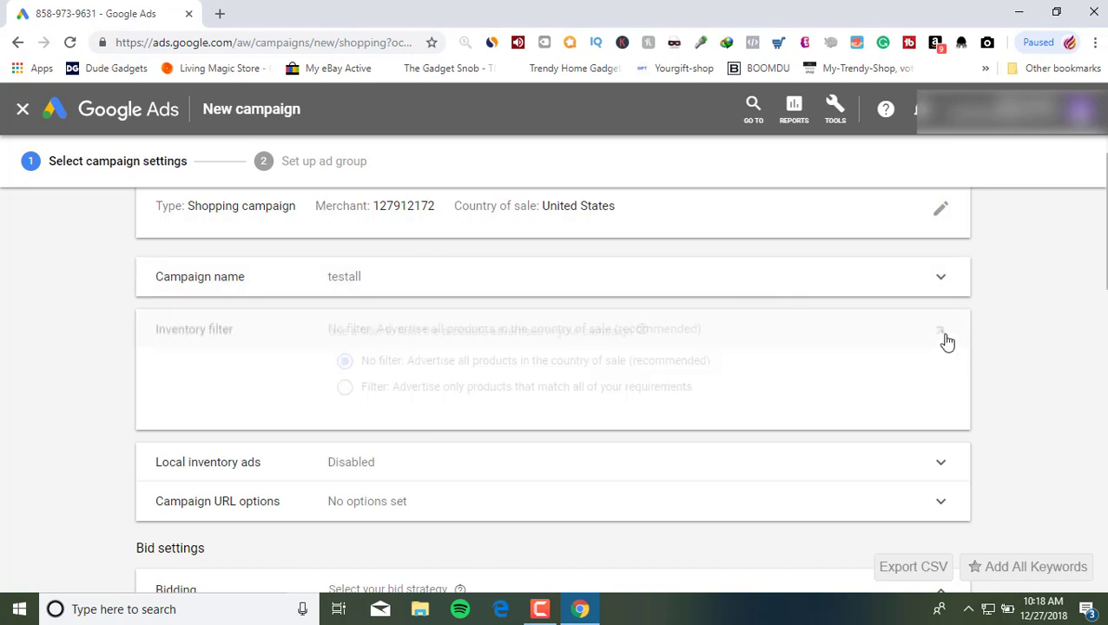
{"action": "left_click", "coordinate": [942, 283]}
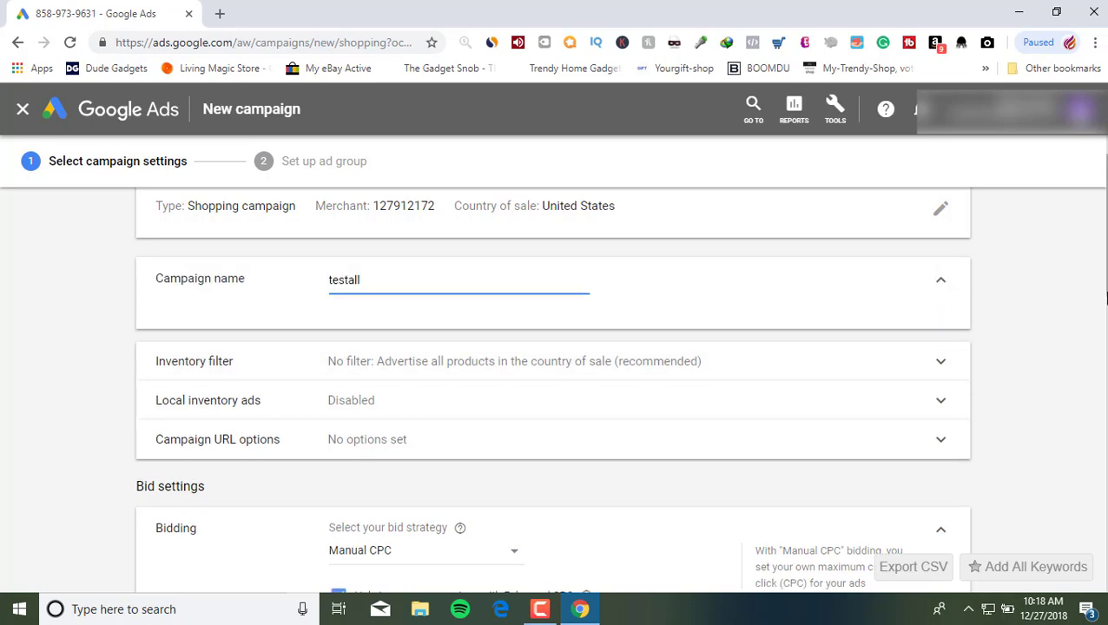
Set the bid strategy to Maximise clicks with a maximum CPC bid limit of US$ 1.00.
{"action": "scroll", "coordinate": [1106, 315], "scroll_direction": "down", "scroll_amount": 1}
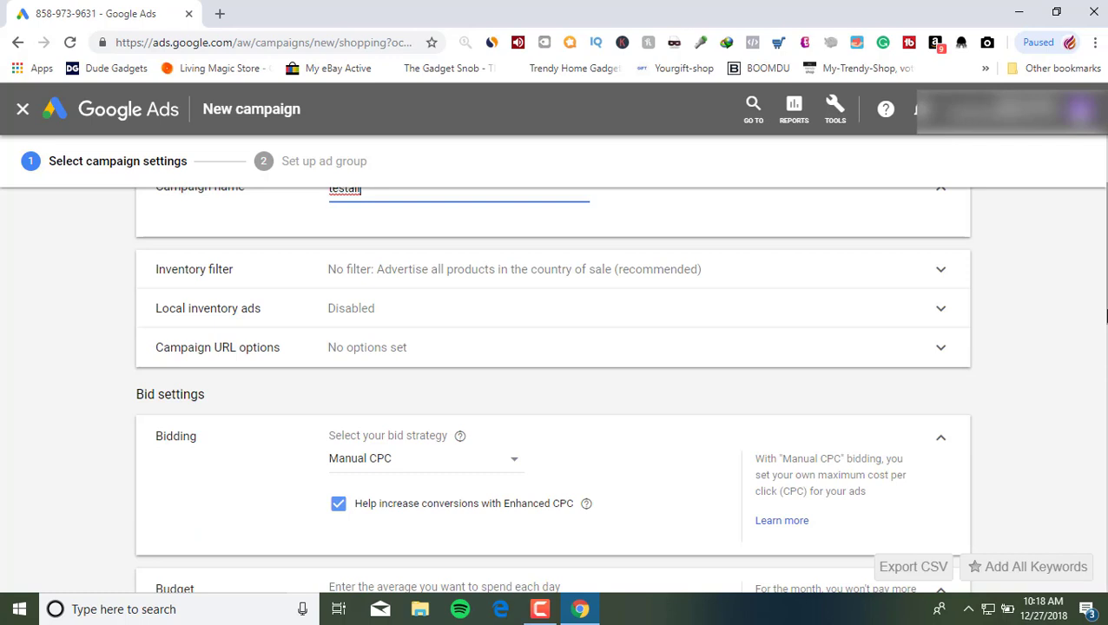
{"action": "left_click", "coordinate": [514, 466]}
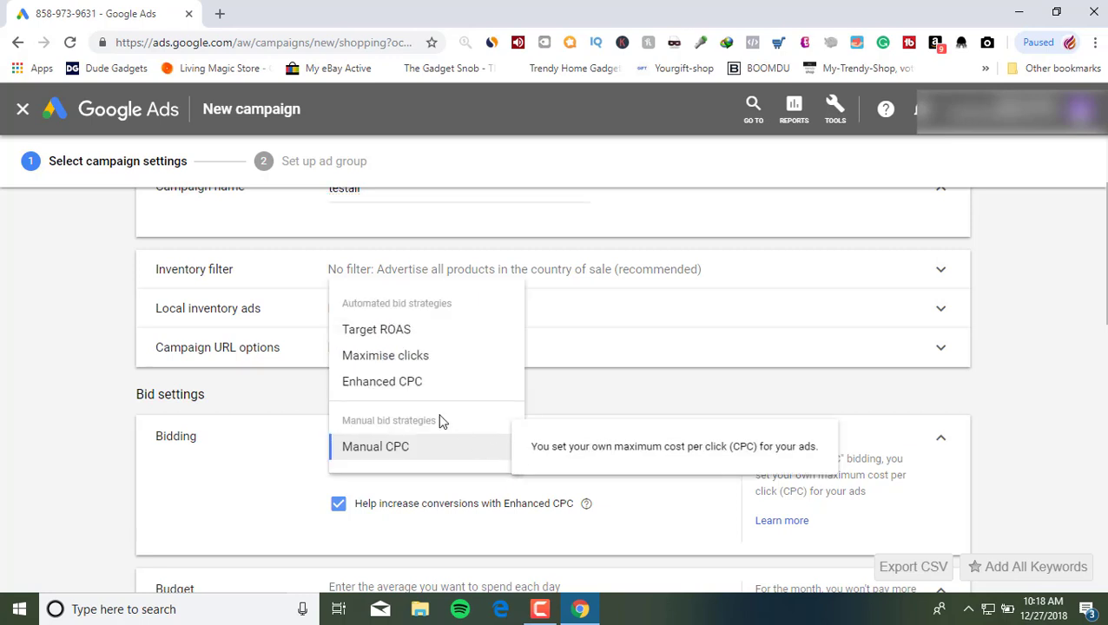
{"action": "left_click", "coordinate": [387, 364]}
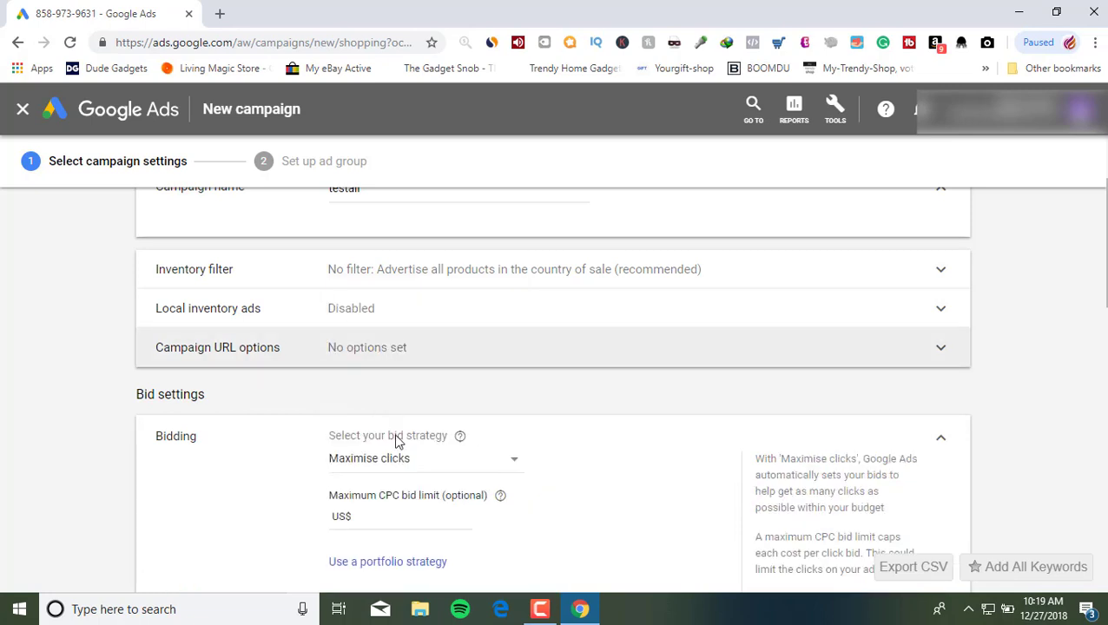
{"action": "left_click", "coordinate": [431, 519]}
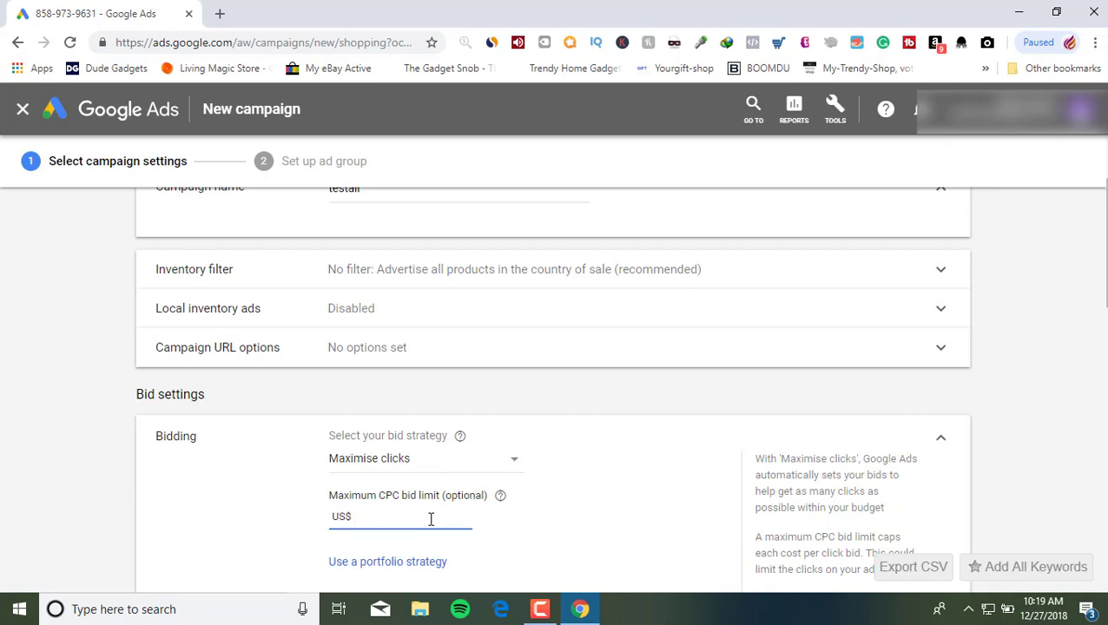
{"action": "type", "text": "1.00"}
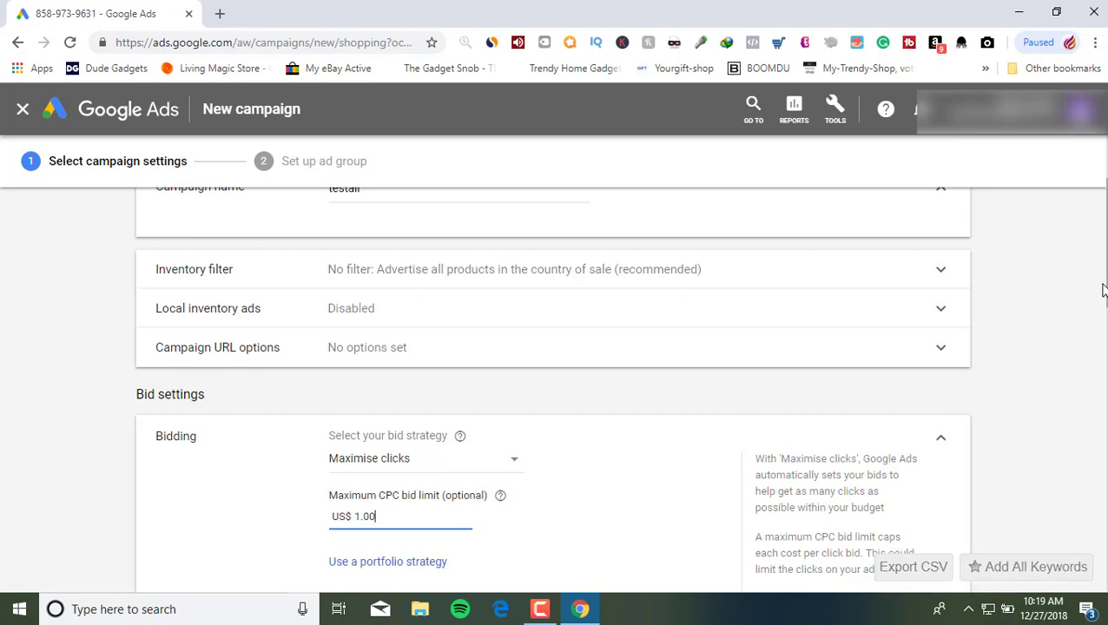
Set the campaign's average daily budget to US$ 20.
{"action": "left_click_drag", "start_coordinate": [1102, 283], "coordinate": [1101, 365]}
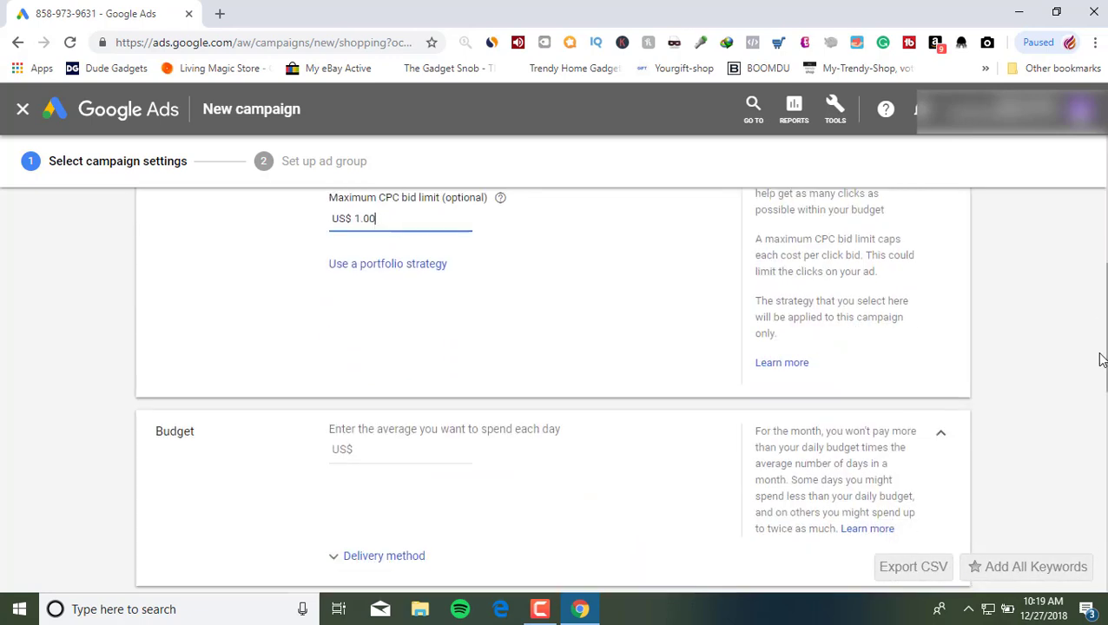
{"action": "left_click", "coordinate": [415, 462]}
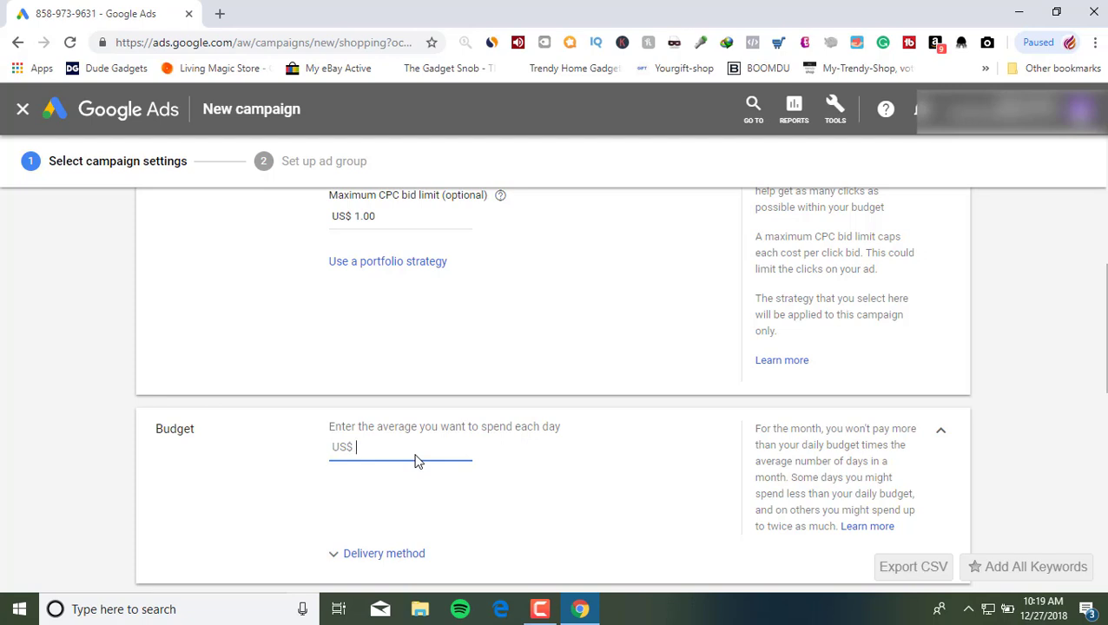
{"action": "type", "text": "20"}
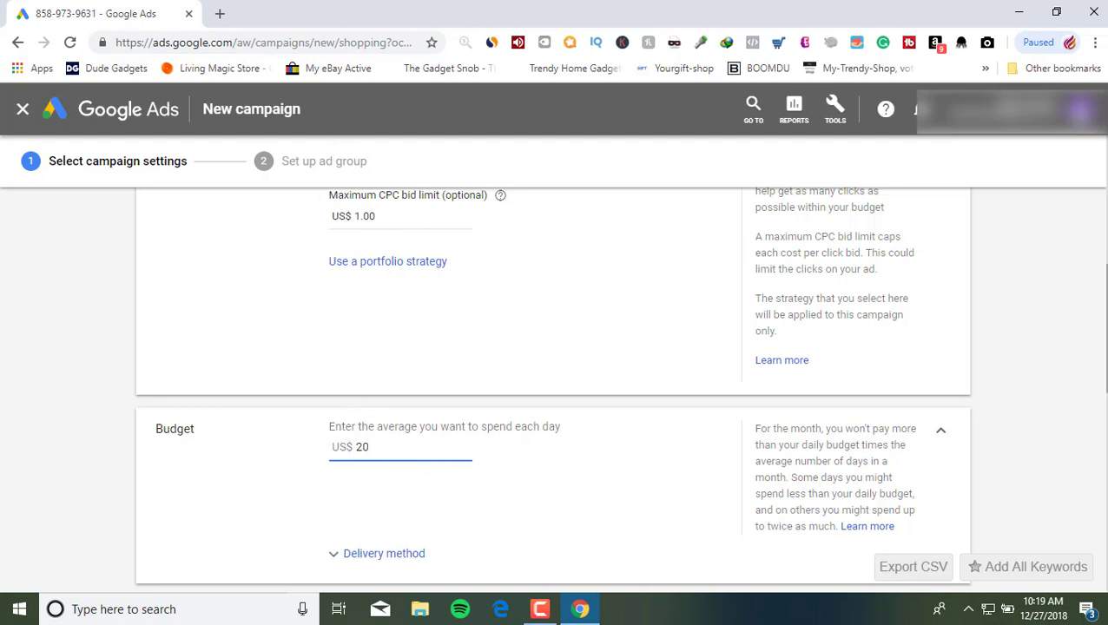
{"action": "scroll", "coordinate": [1103, 421], "scroll_direction": "down", "scroll_amount": 2}
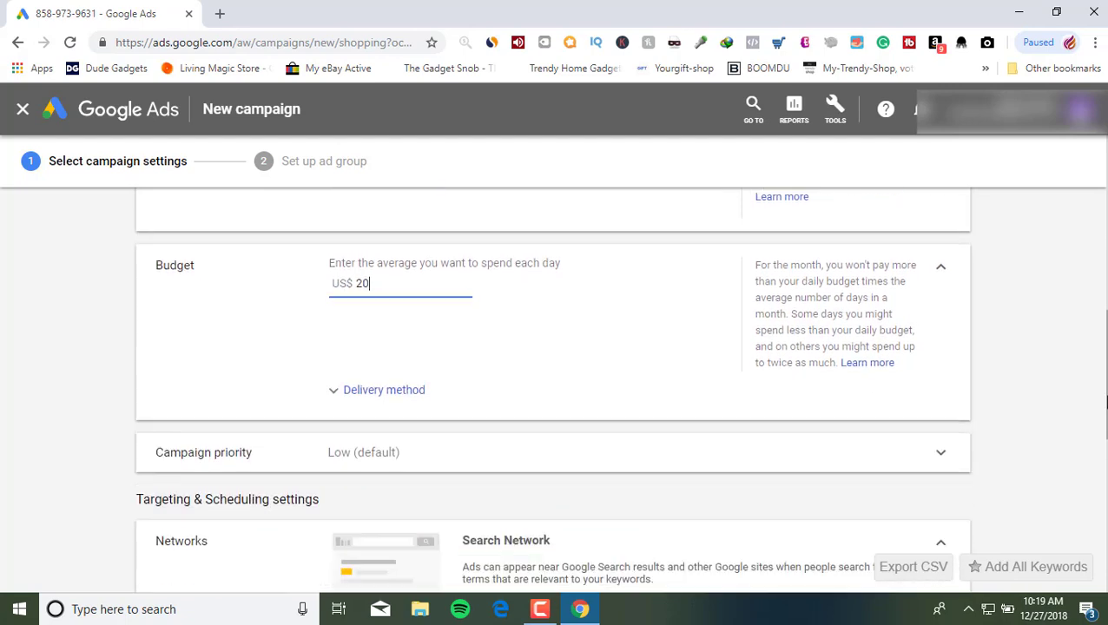
In the location options, target only people in the targeted locations, and save the campaign settings to continue to the ad group setup.
{"action": "scroll", "coordinate": [1103, 421], "scroll_direction": "down", "scroll_amount": 1}
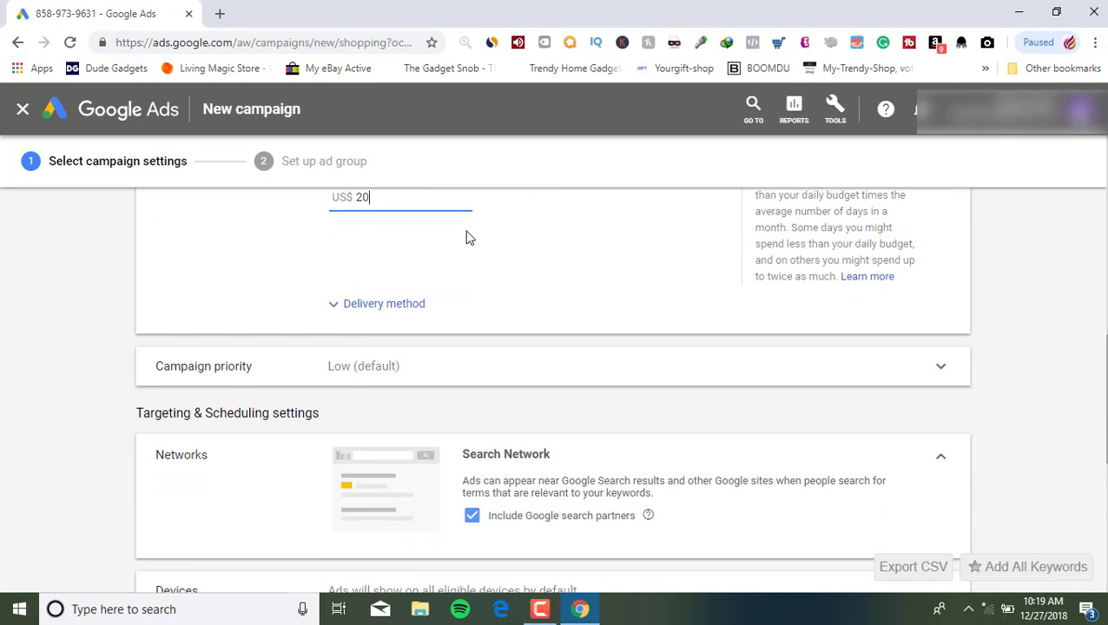
{"action": "left_click", "coordinate": [470, 522]}
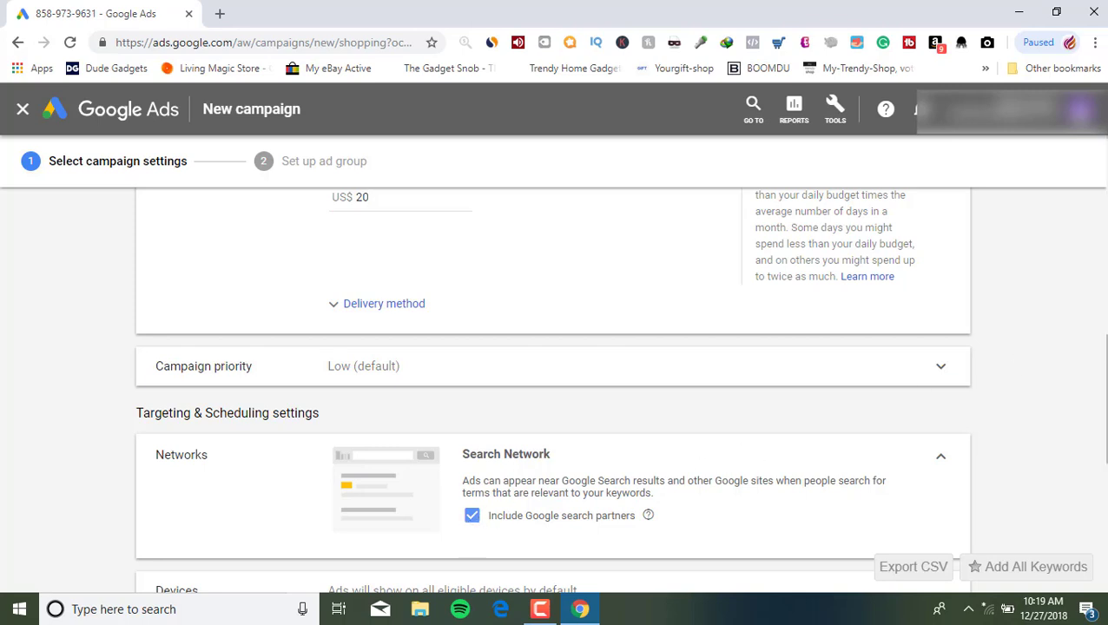
{"action": "left_click_drag", "start_coordinate": [1105, 427], "coordinate": [1105, 529]}
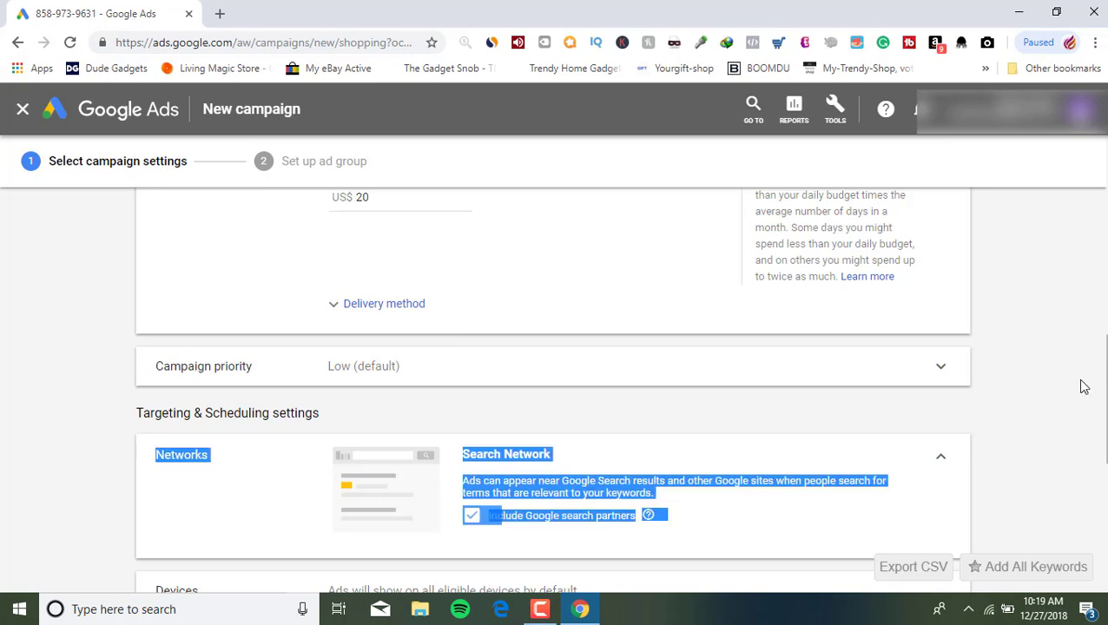
{"action": "left_click_drag", "start_coordinate": [1106, 390], "coordinate": [1106, 411]}
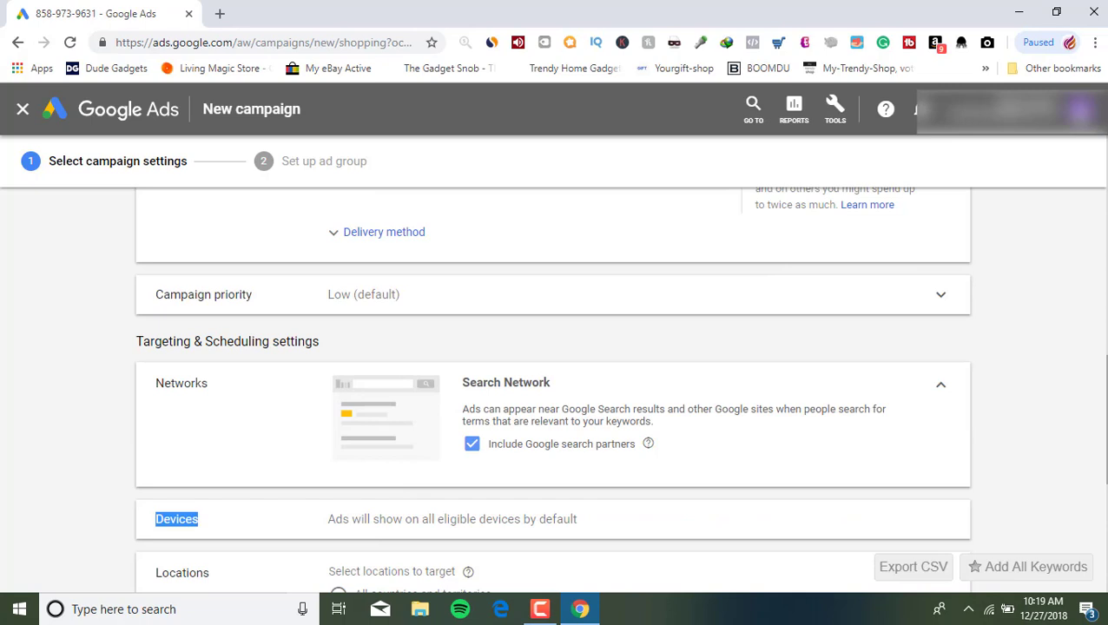
{"action": "scroll", "coordinate": [552, 389], "scroll_direction": "down", "scroll_amount": 1}
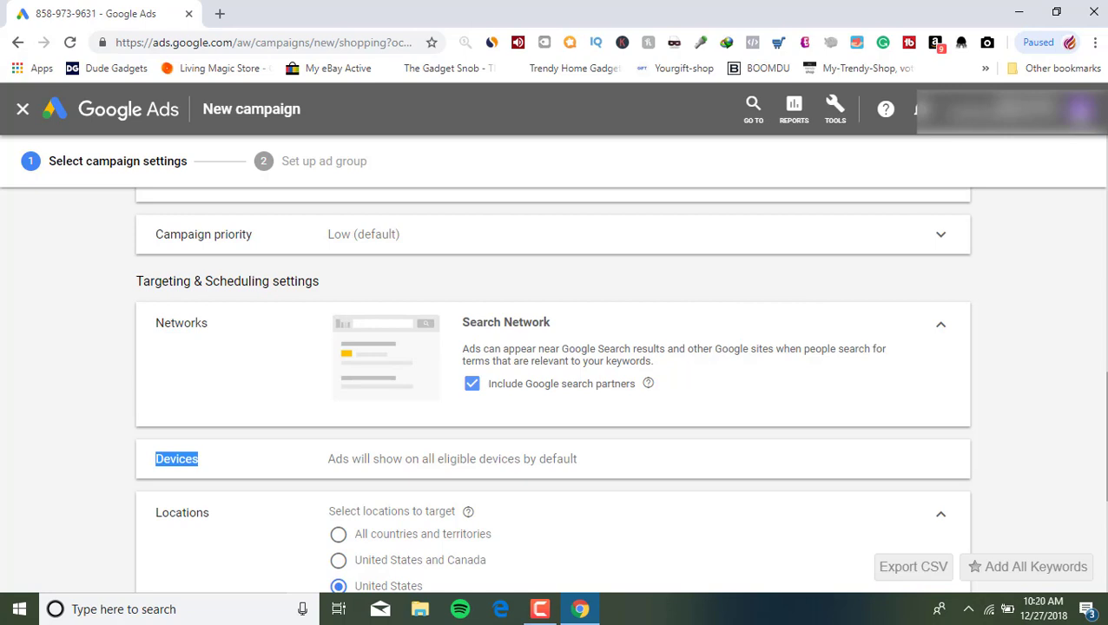
{"action": "scroll", "coordinate": [552, 390], "scroll_direction": "down", "scroll_amount": 1}
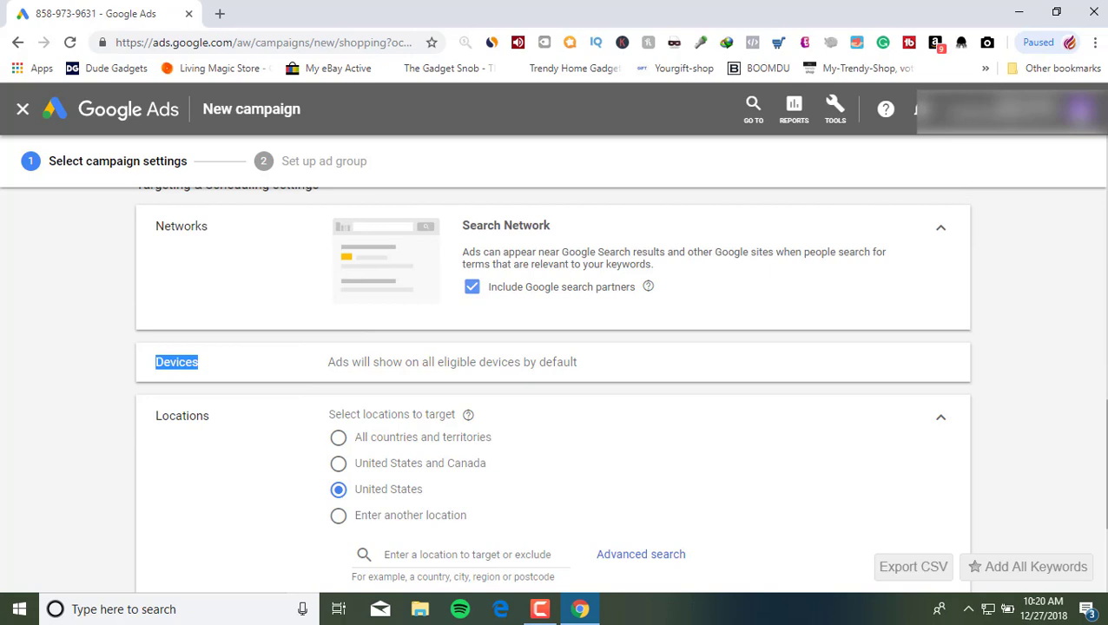
{"action": "scroll", "coordinate": [552, 389], "scroll_direction": "down", "scroll_amount": 1}
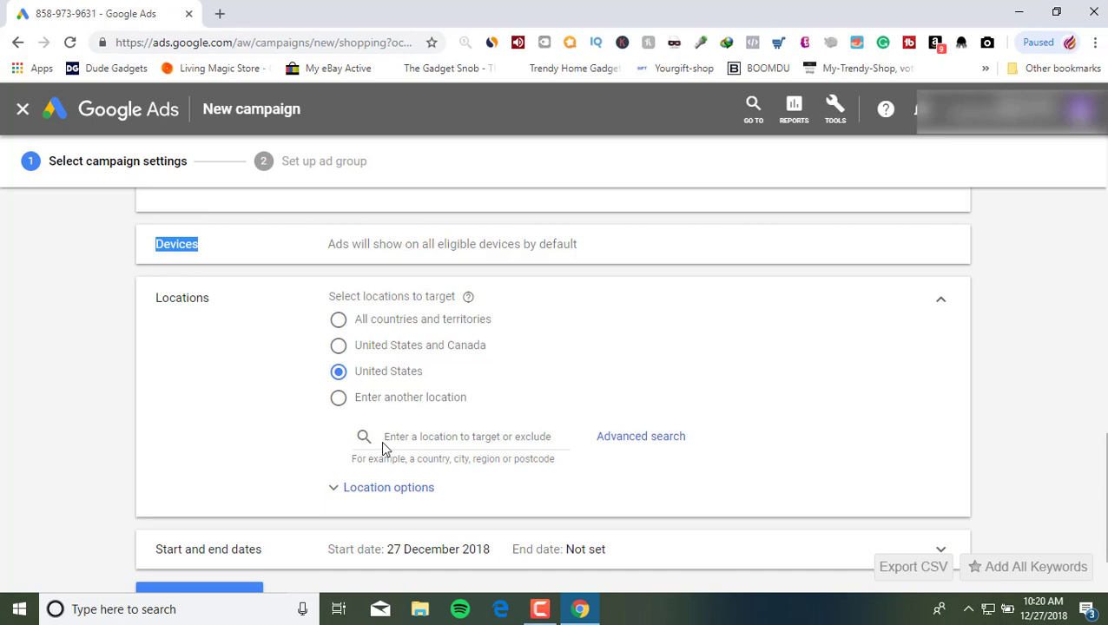
{"action": "left_click", "coordinate": [361, 498]}
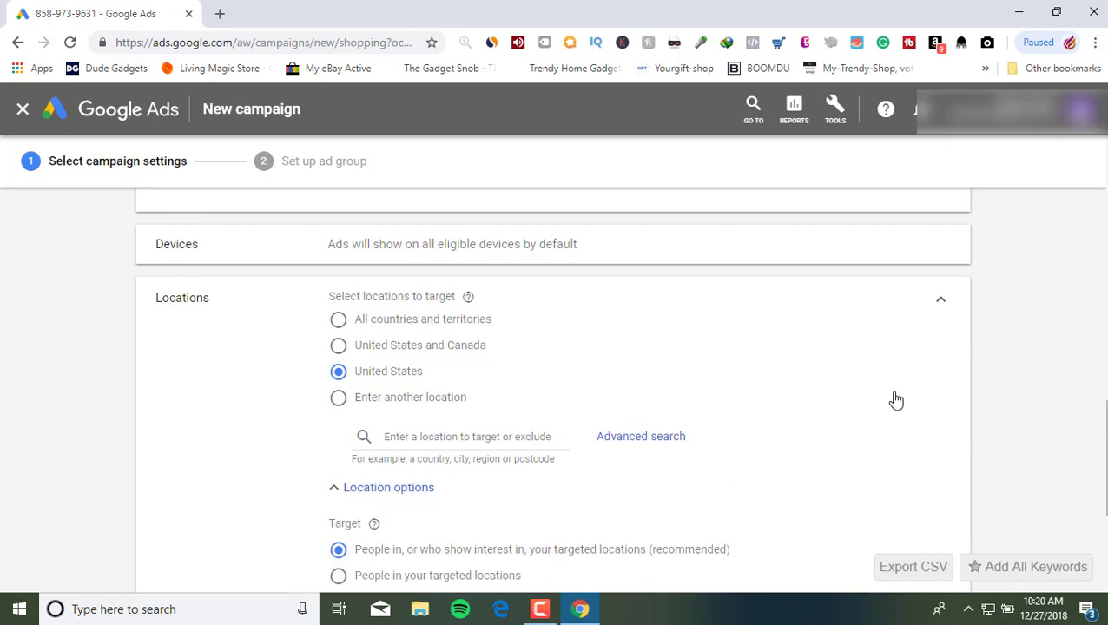
{"action": "scroll", "coordinate": [1013, 438], "scroll_direction": "down", "scroll_amount": 2}
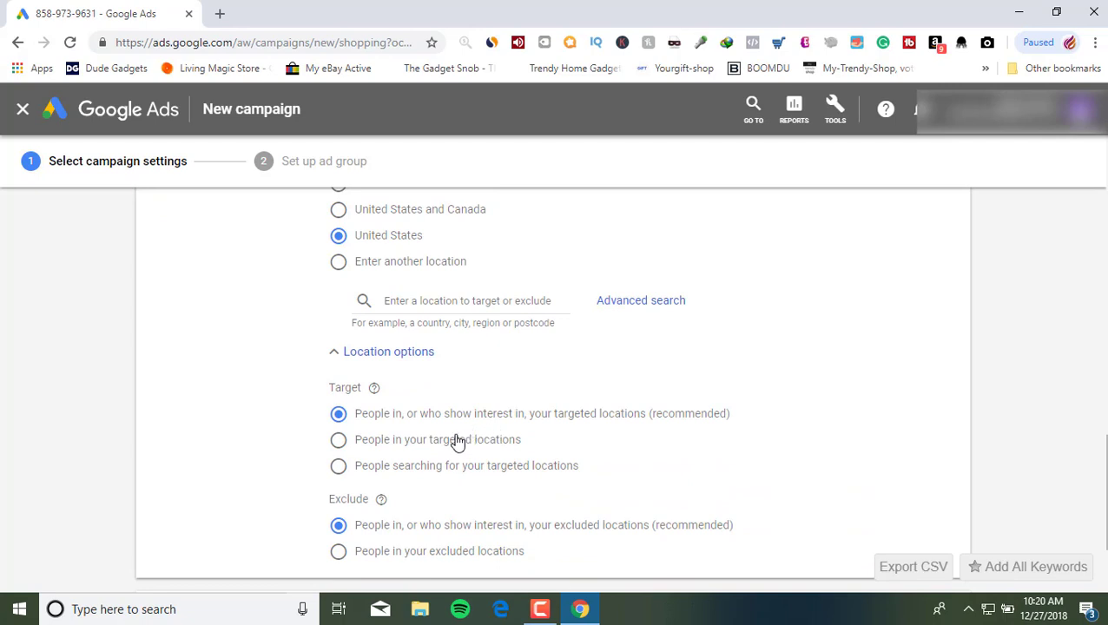
{"action": "left_click", "coordinate": [457, 442]}
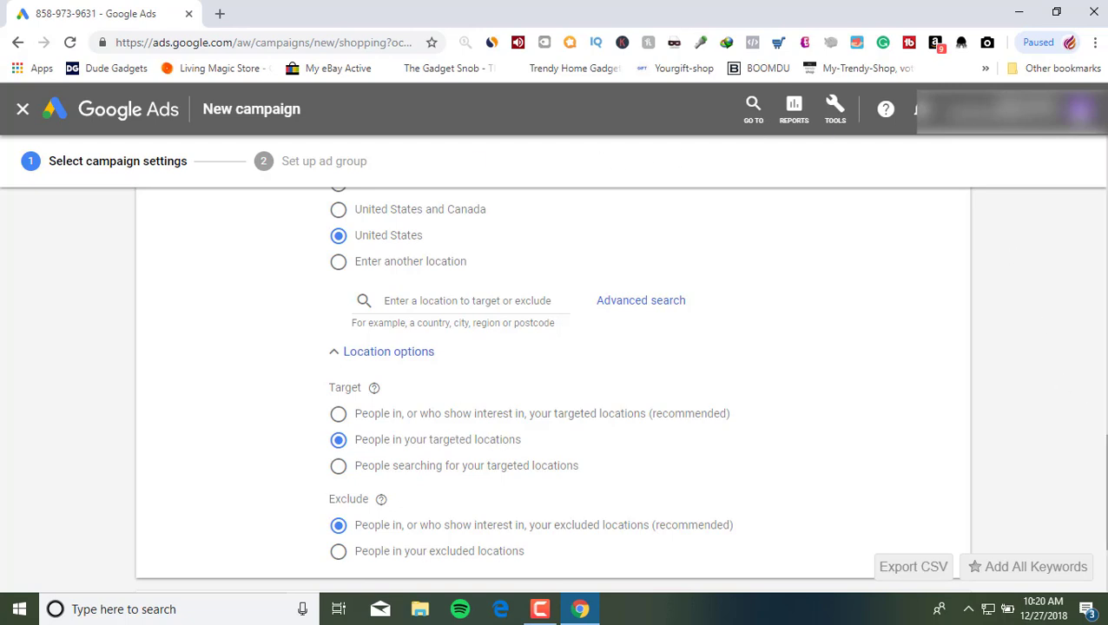
{"action": "scroll", "coordinate": [1103, 391], "scroll_direction": "down", "scroll_amount": 2}
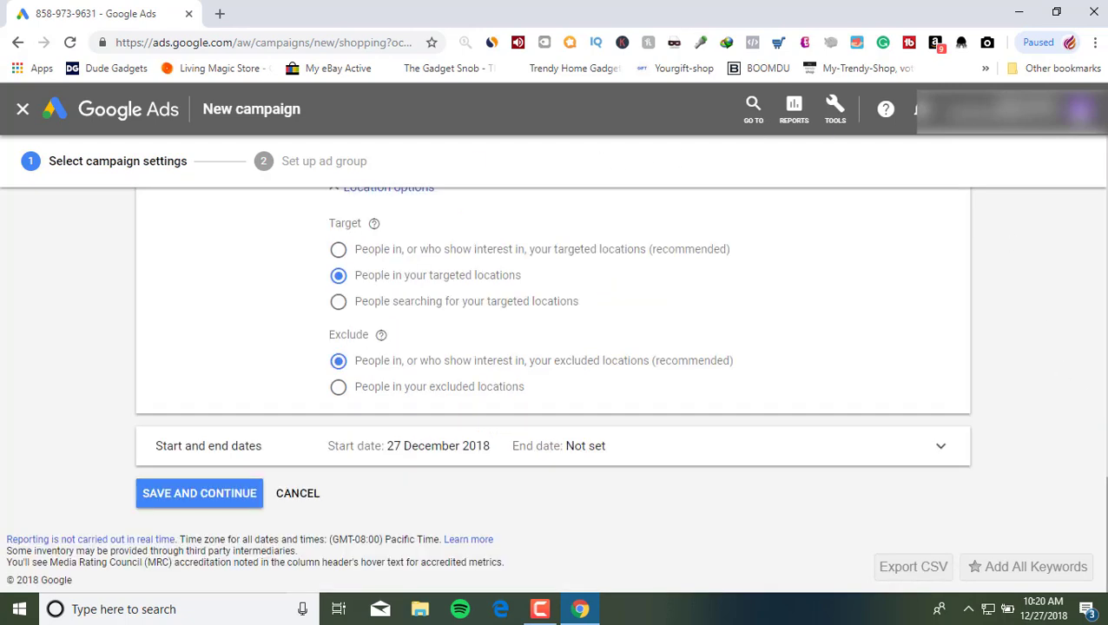
{"action": "left_click", "coordinate": [197, 504]}
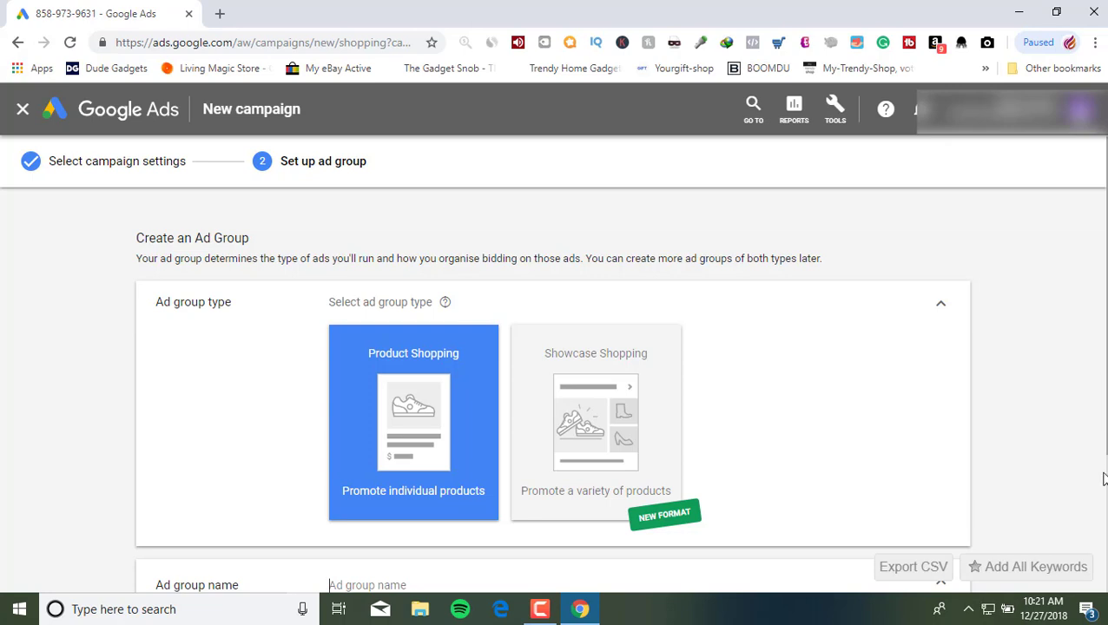
Name the Product Shopping ad group tsatalll and save it to create the campaign.
{"action": "scroll", "coordinate": [1101, 500], "scroll_direction": "down", "scroll_amount": 3}
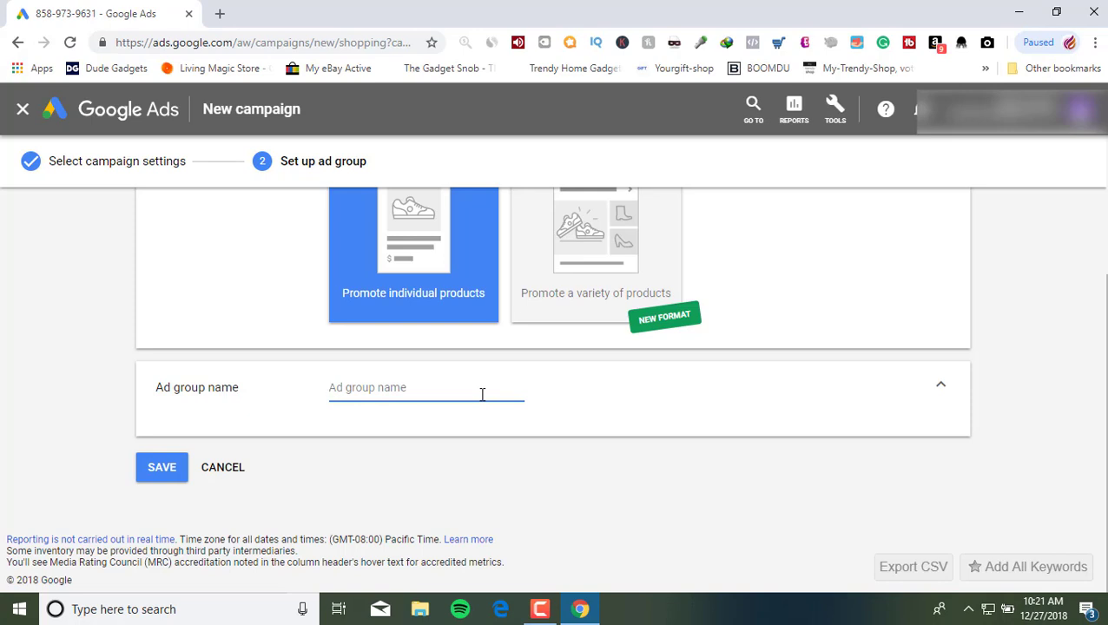
{"action": "type", "text": "t"}
{"action": "key", "text": "BackSpace"}
{"action": "type", "text": "teatalll"}
{"action": "left_click", "coordinate": [340, 393]}
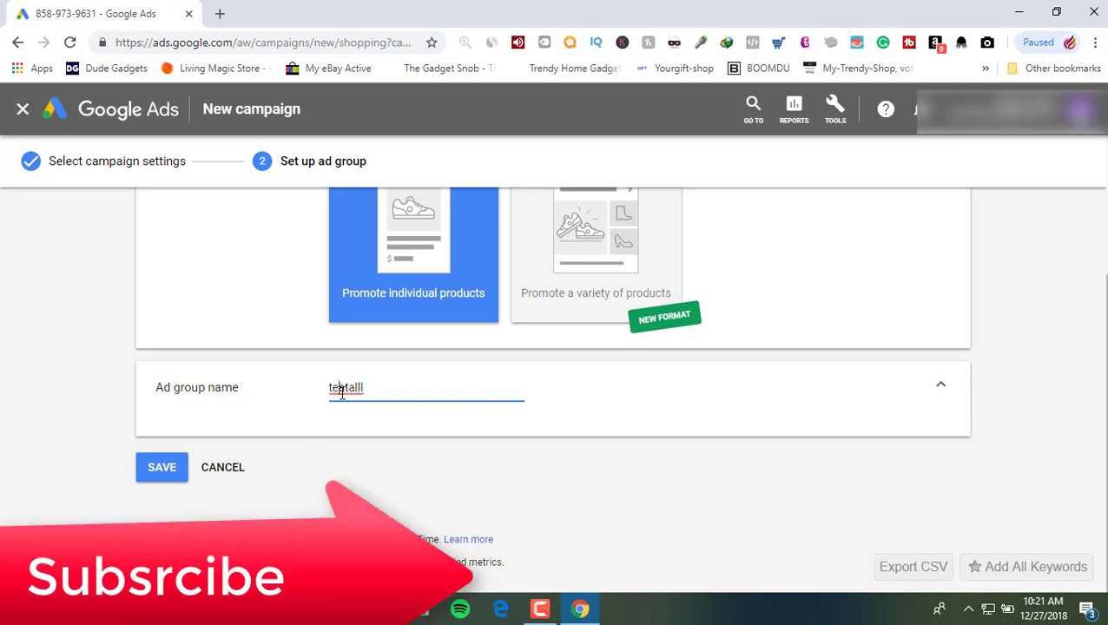
{"action": "key", "text": "BackSpace"}
{"action": "type", "text": "s"}
{"action": "left_click", "coordinate": [168, 460]}
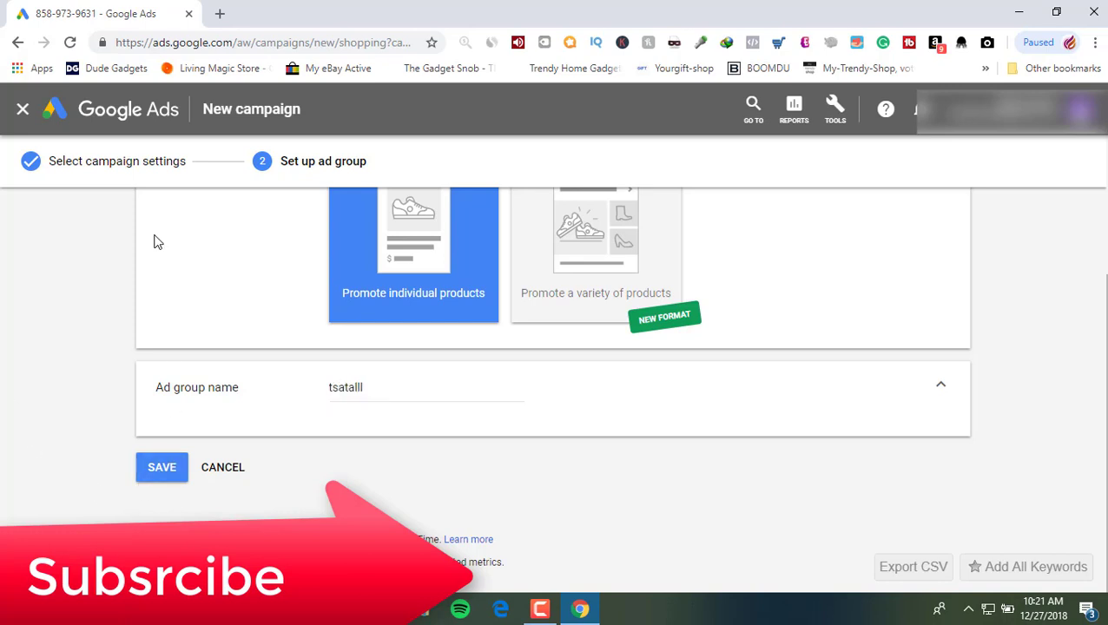
{"action": "left_click", "coordinate": [141, 466]}
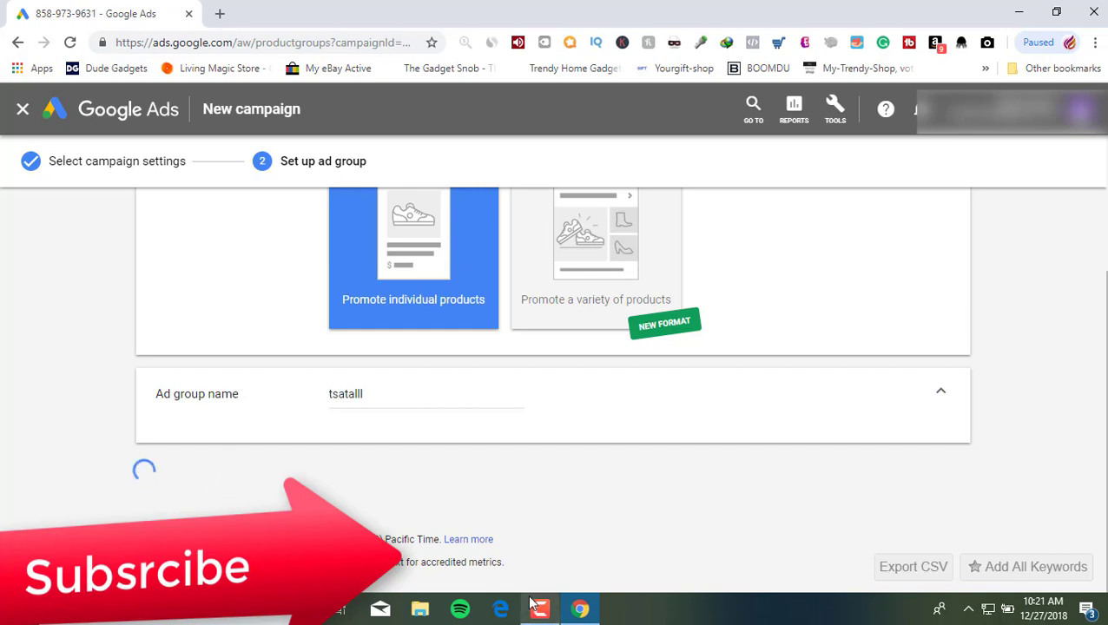
{"action": "mouse_move", "coordinate": [533, 601]}
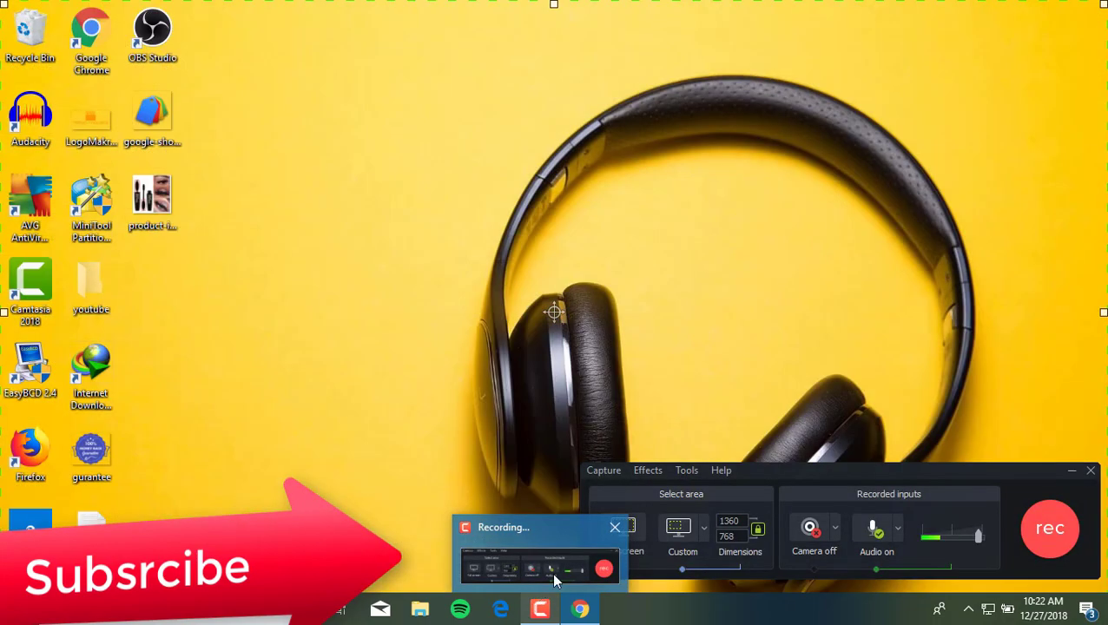
{"action": "left_click", "coordinate": [554, 580]}
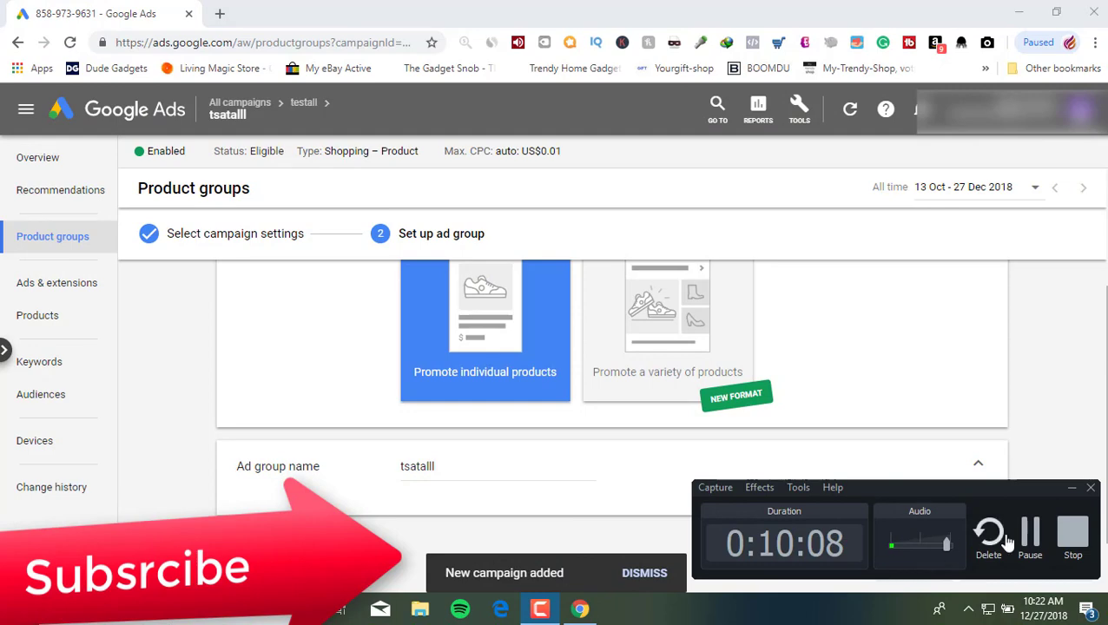
{"action": "left_click", "coordinate": [1029, 534]}
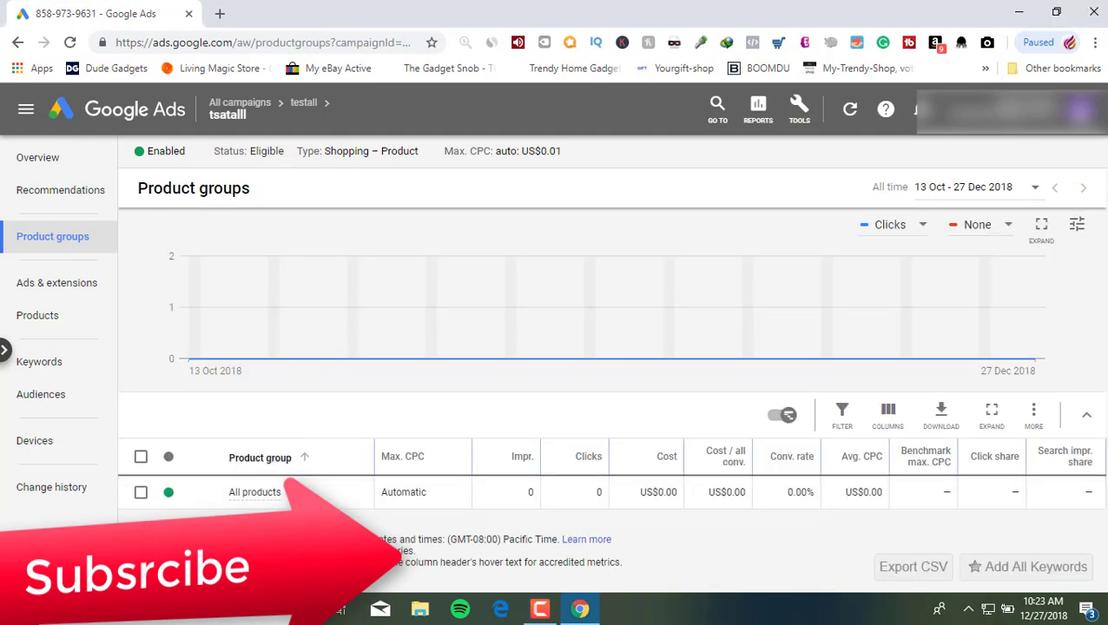
View the overview of the existing test all campaign and switch to the overview of all campaigns.
{"action": "left_click", "coordinate": [5, 365]}
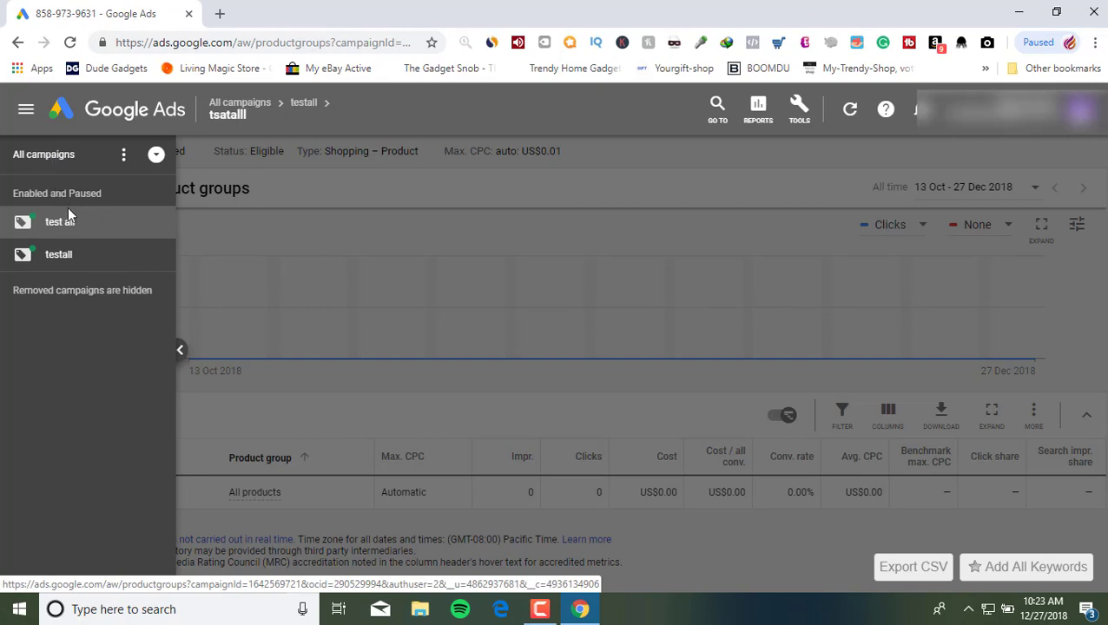
{"action": "left_click", "coordinate": [180, 351]}
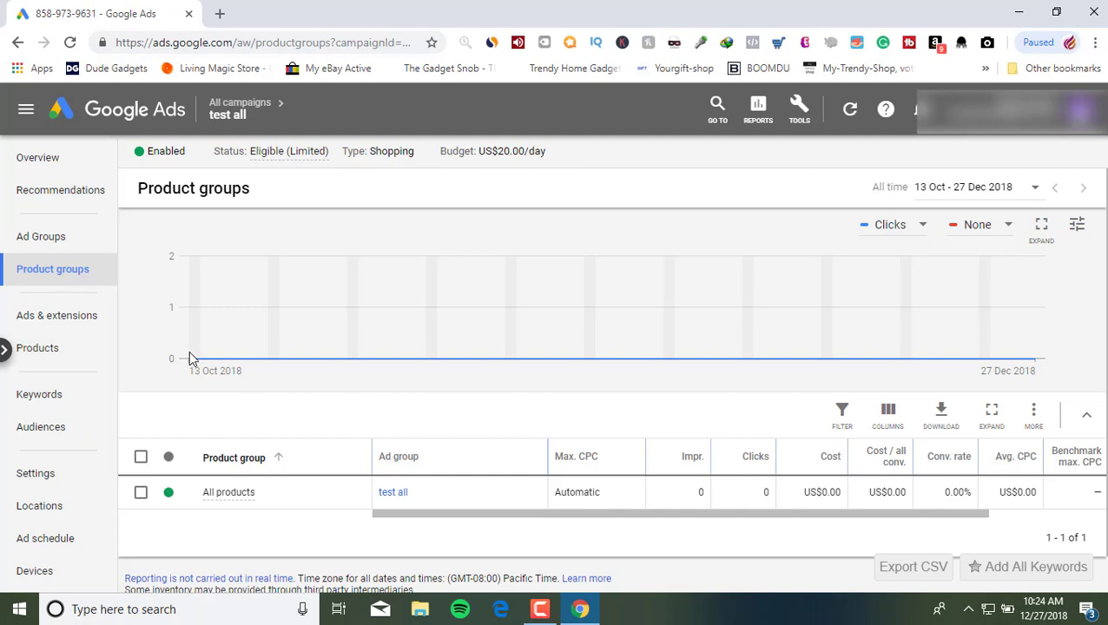
{"action": "mouse_move", "coordinate": [190, 354]}
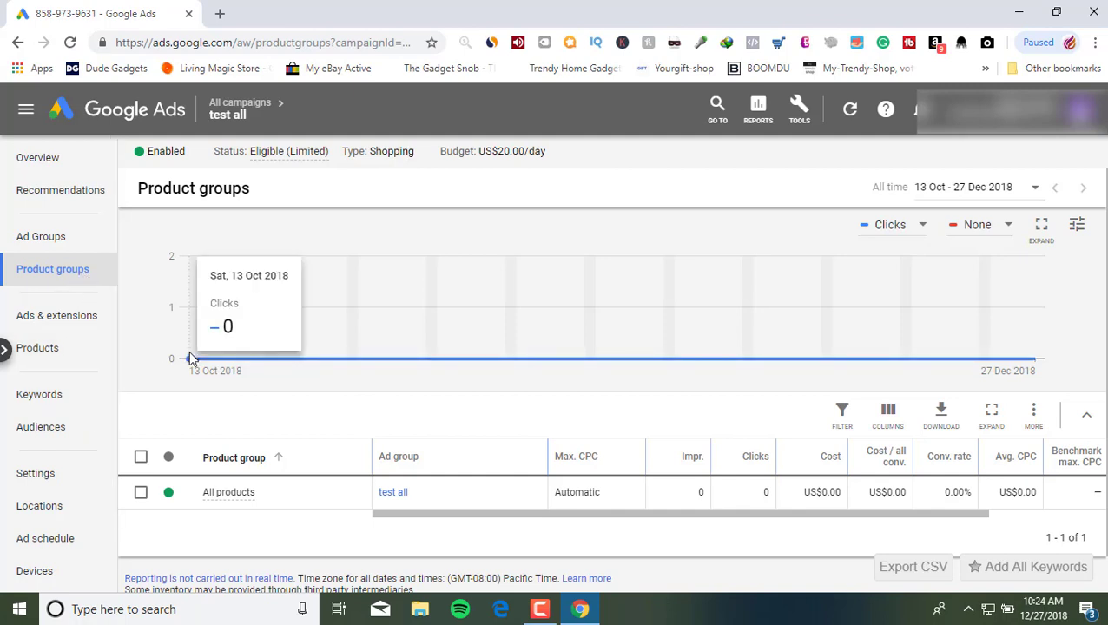
{"action": "left_click", "coordinate": [27, 162]}
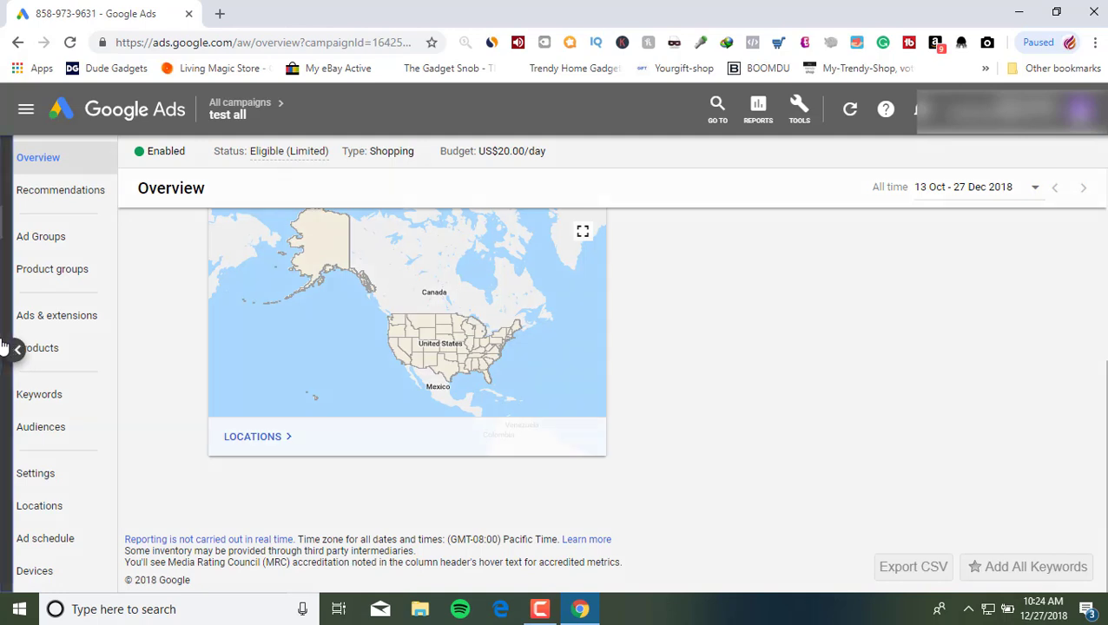
{"action": "left_click", "coordinate": [4, 347]}
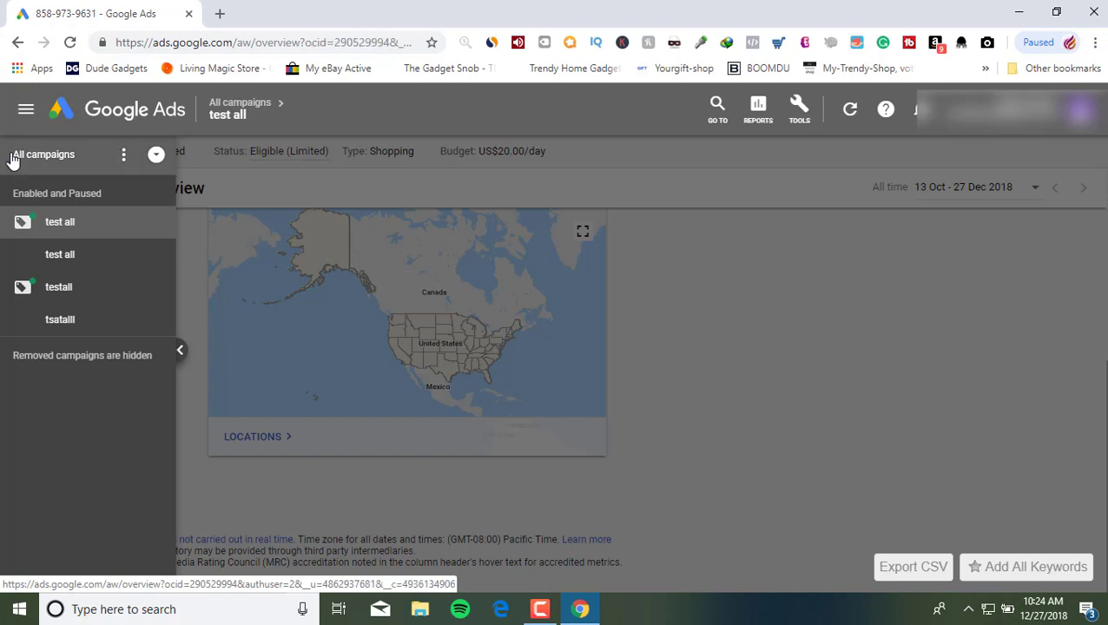
{"action": "left_click", "coordinate": [13, 158]}
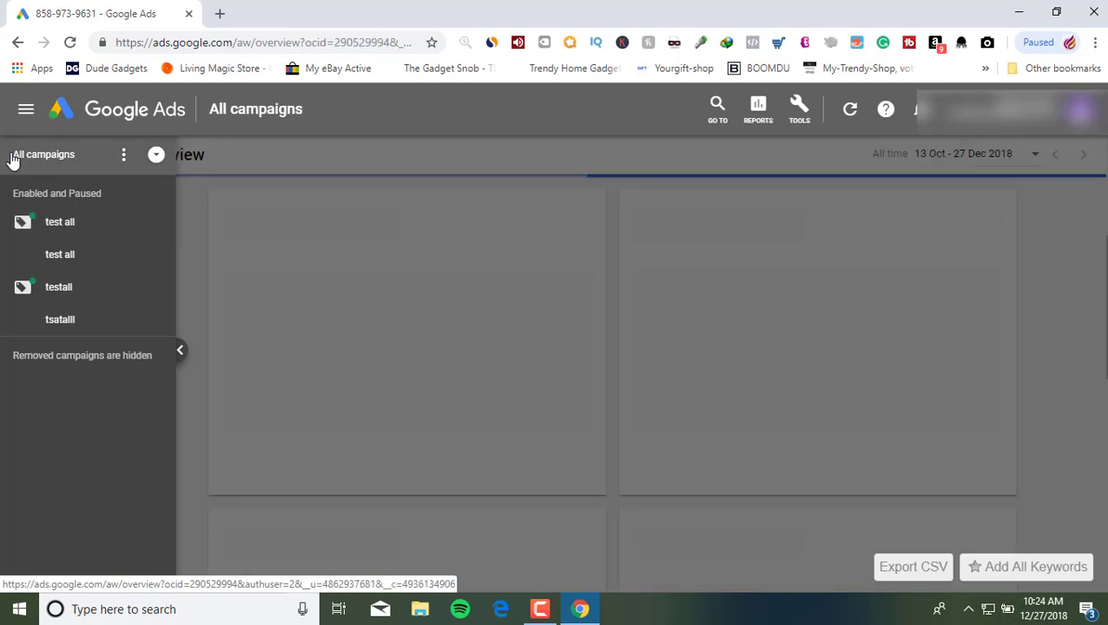